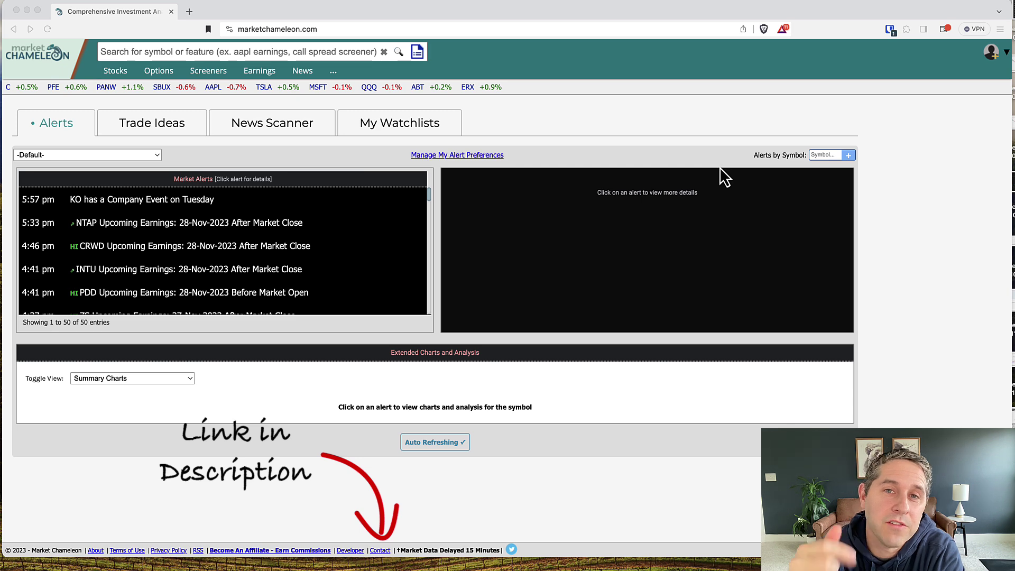
- Open the Bull Put Spreads credit screener among the vertical spread screeners
left_click(717, 173)
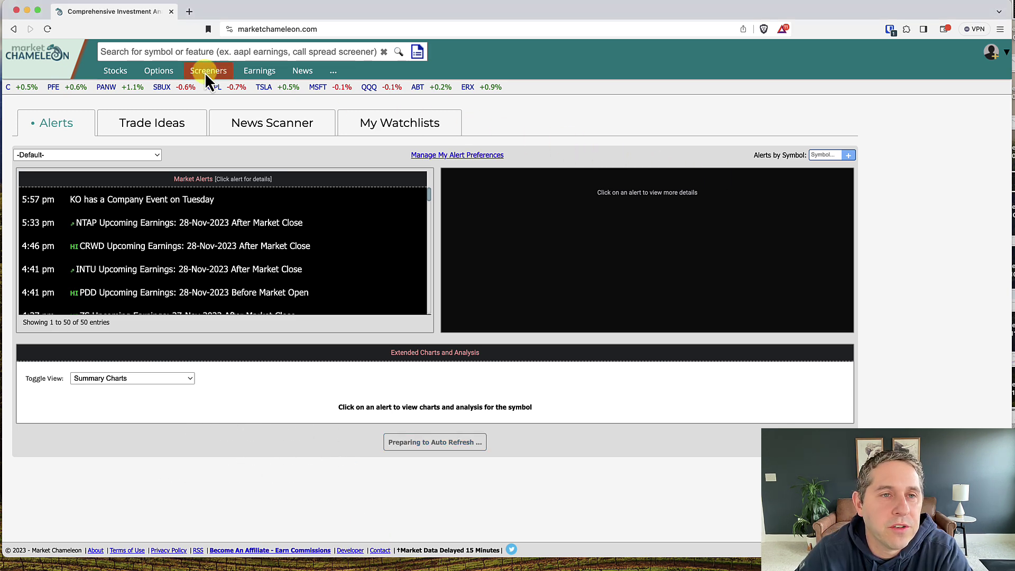
mouse_move(205, 72)
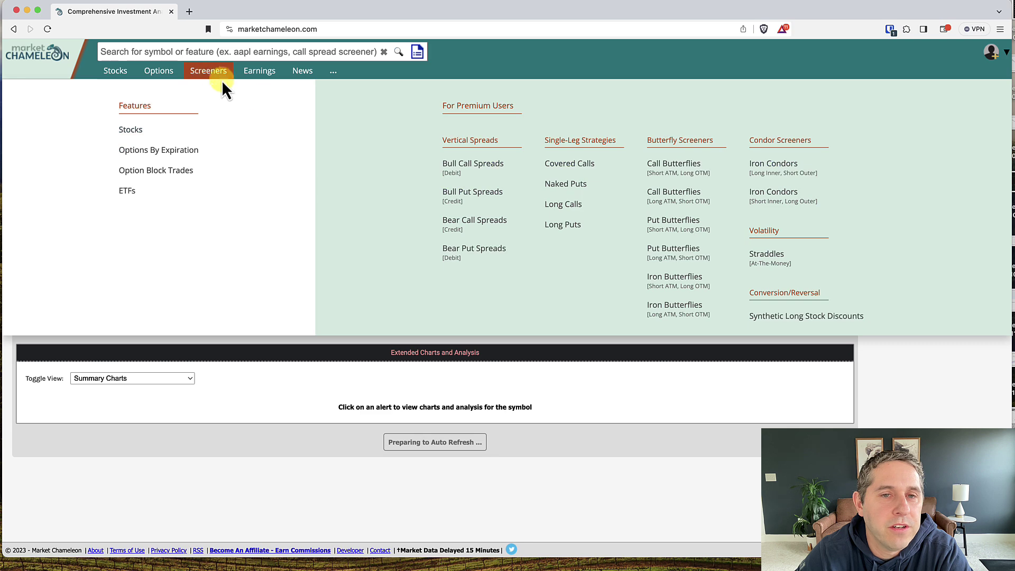
left_click(471, 197)
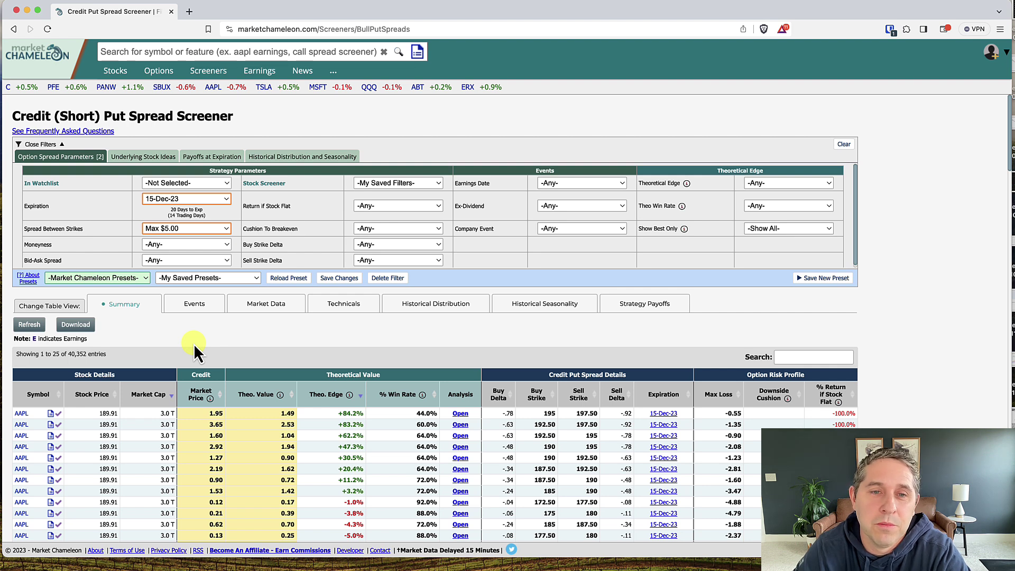
left_click(203, 278)
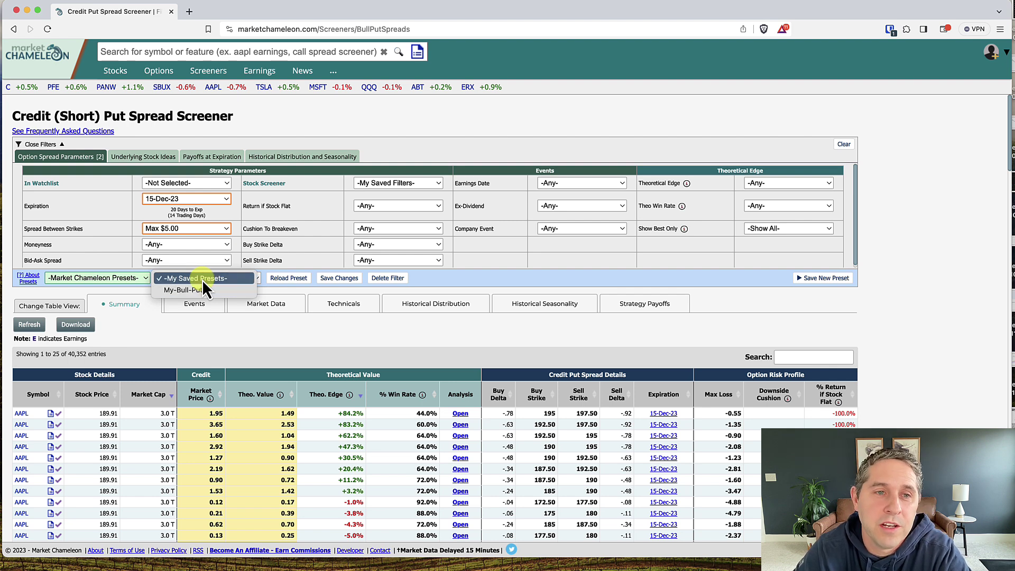
left_click(296, 135)
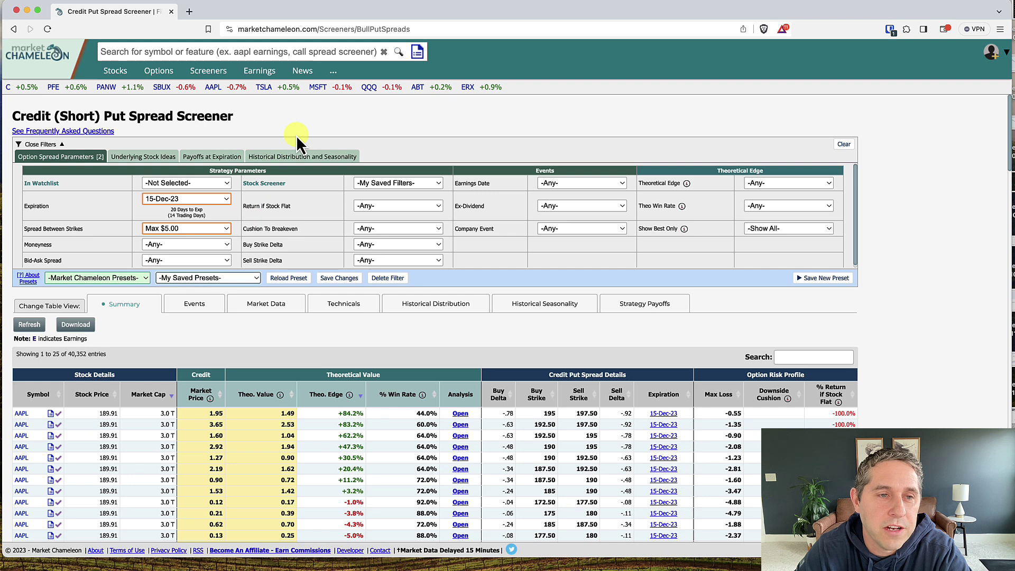
left_click(32, 167)
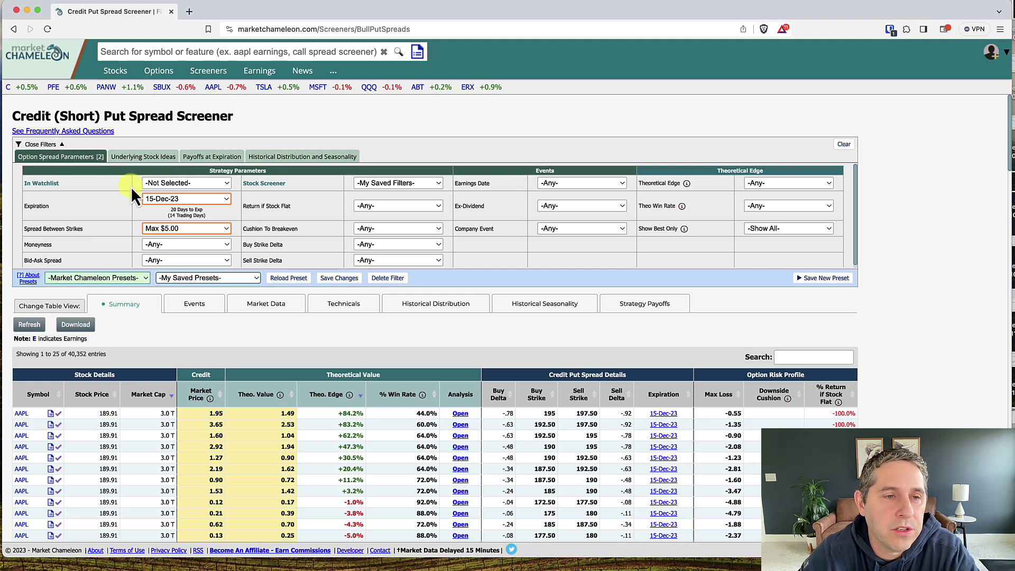
- Set the expiration filter to Next 30 Days and the spread between strikes to $5.00
left_click(177, 199)
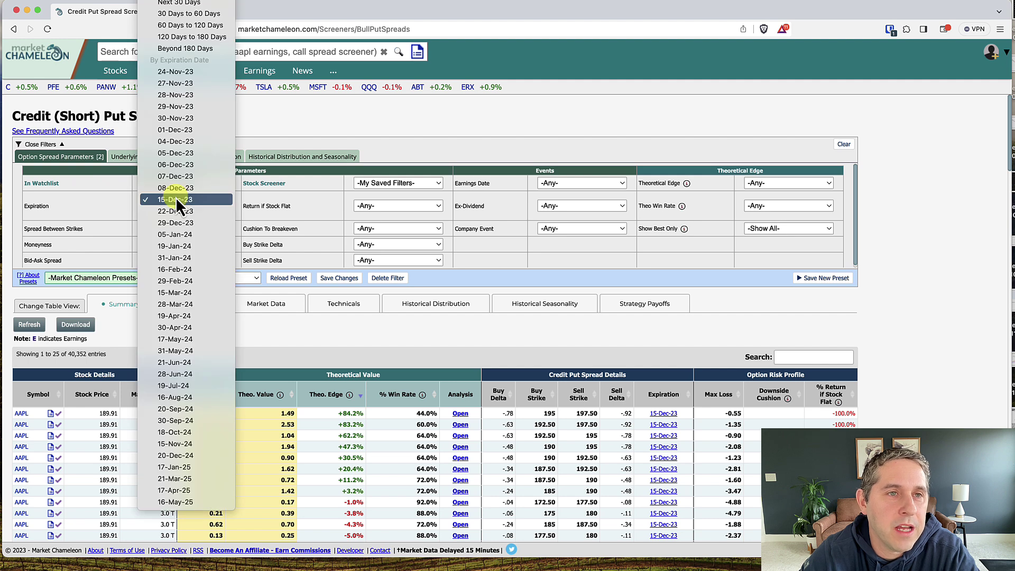
left_click(184, 4)
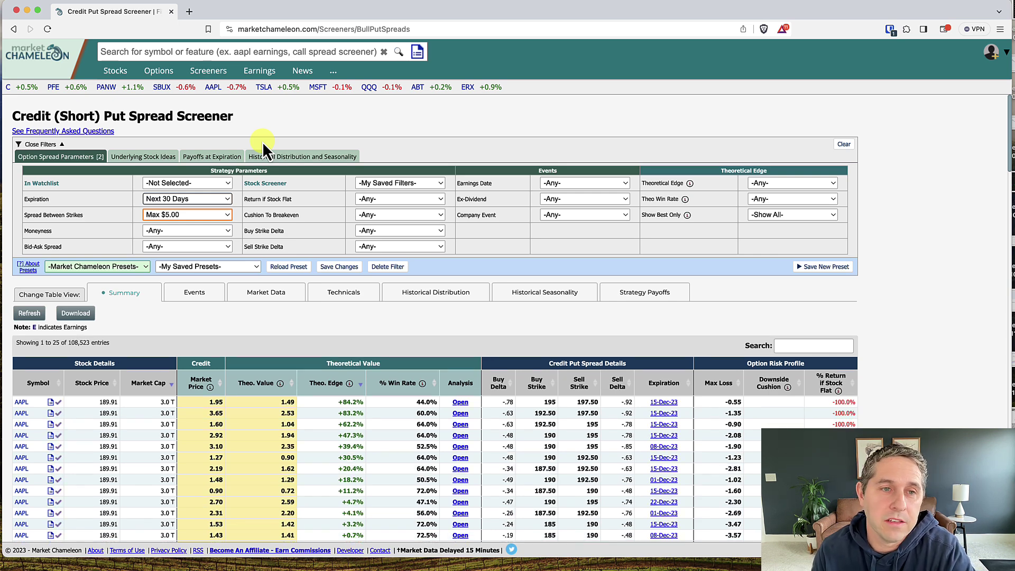
left_click(218, 199)
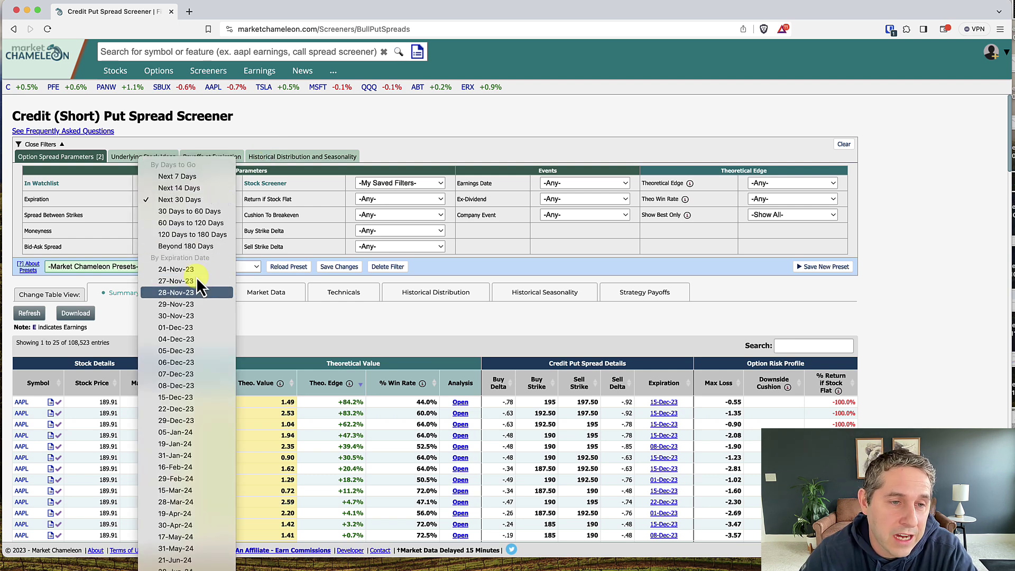
left_click(186, 199)
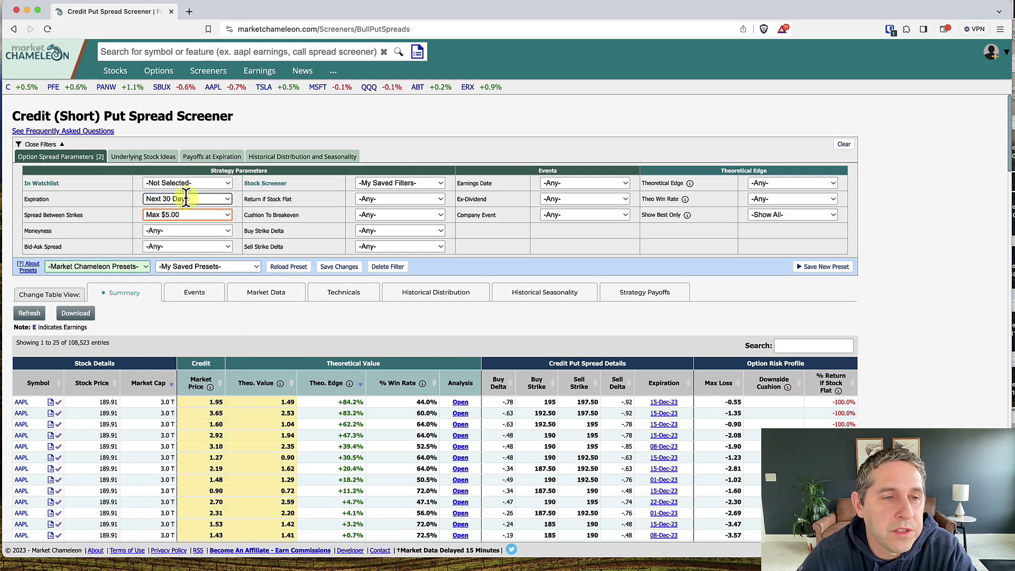
left_click(190, 216)
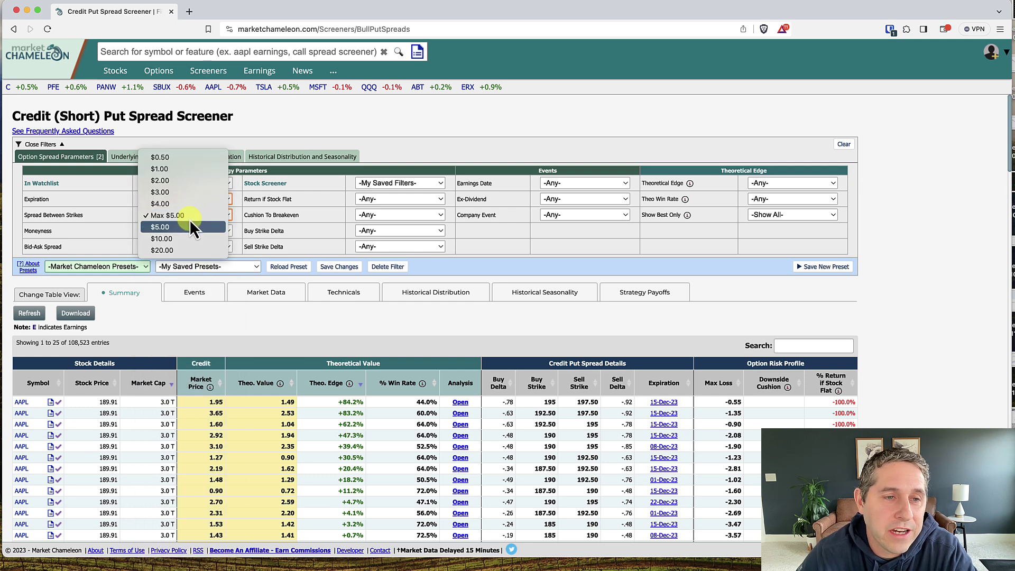
left_click(190, 226)
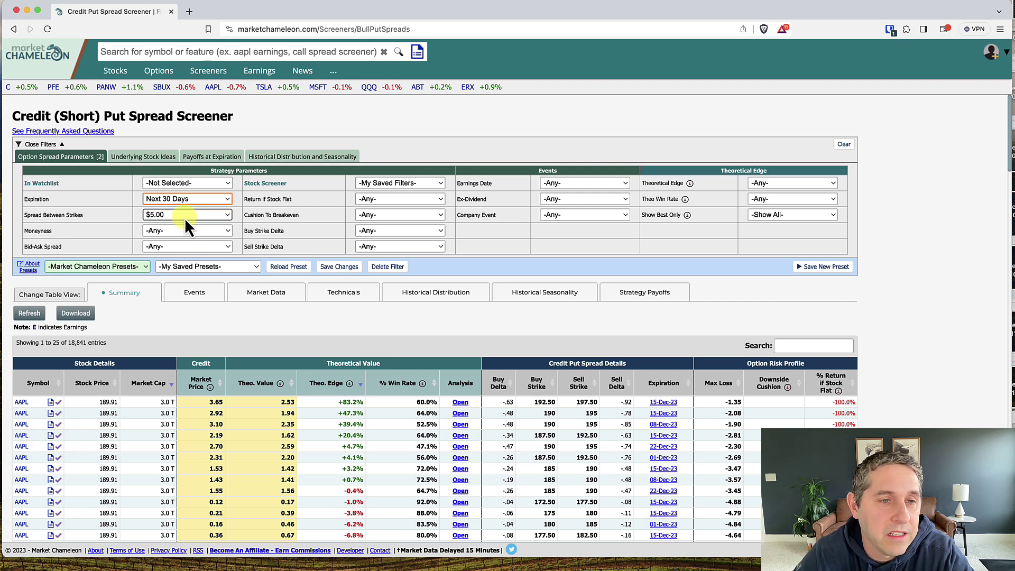
left_click(184, 215)
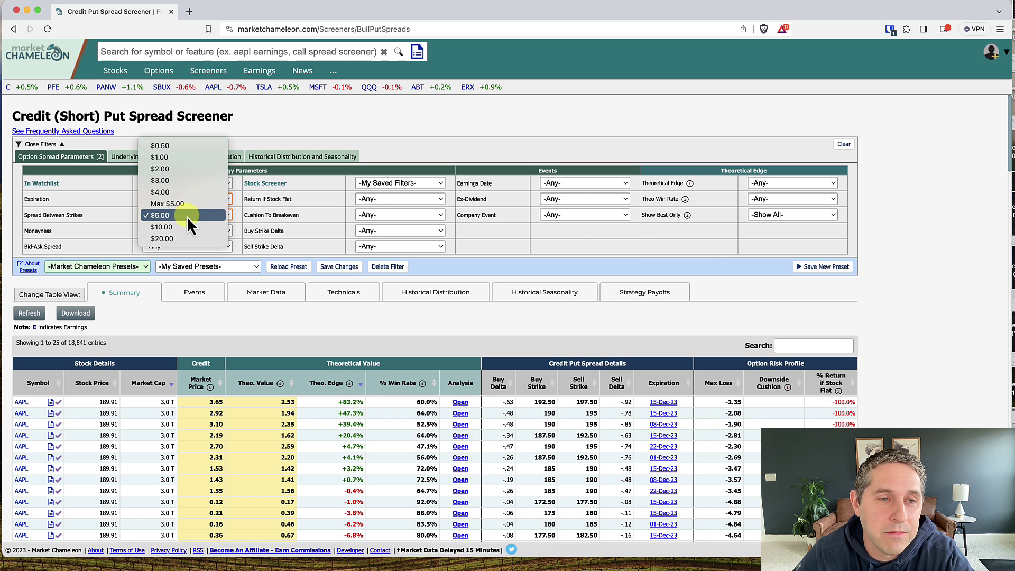
left_click(187, 216)
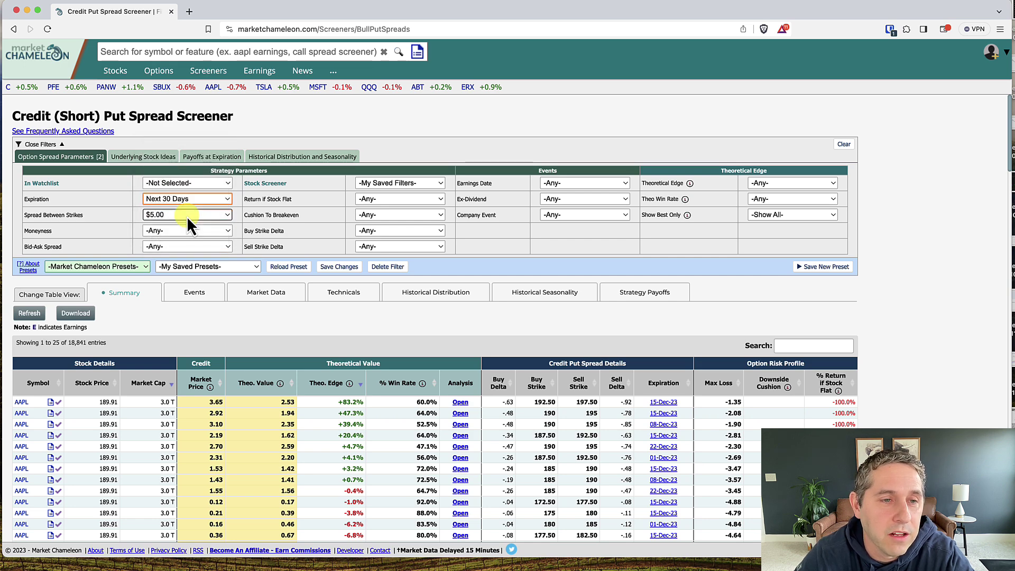
- Limit the Return if Stock Flat filter to Above +20%
left_click(386, 199)
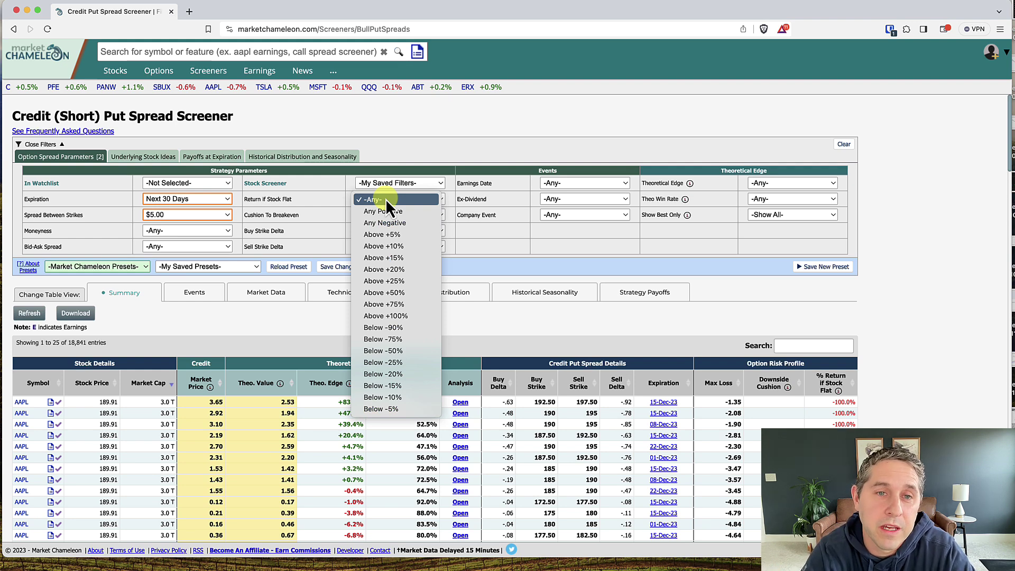
key("Down")
key("Down")
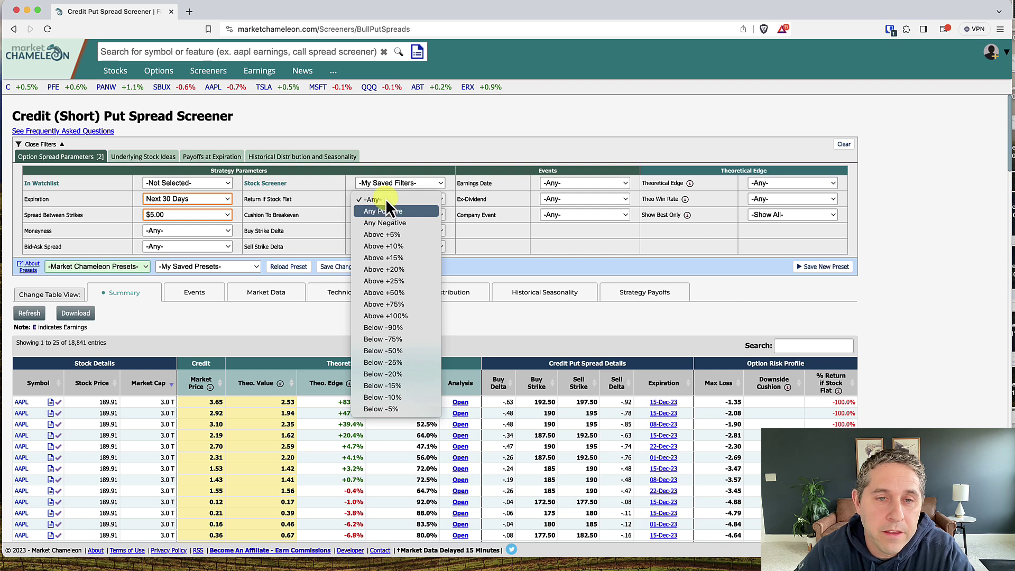
left_click(386, 269)
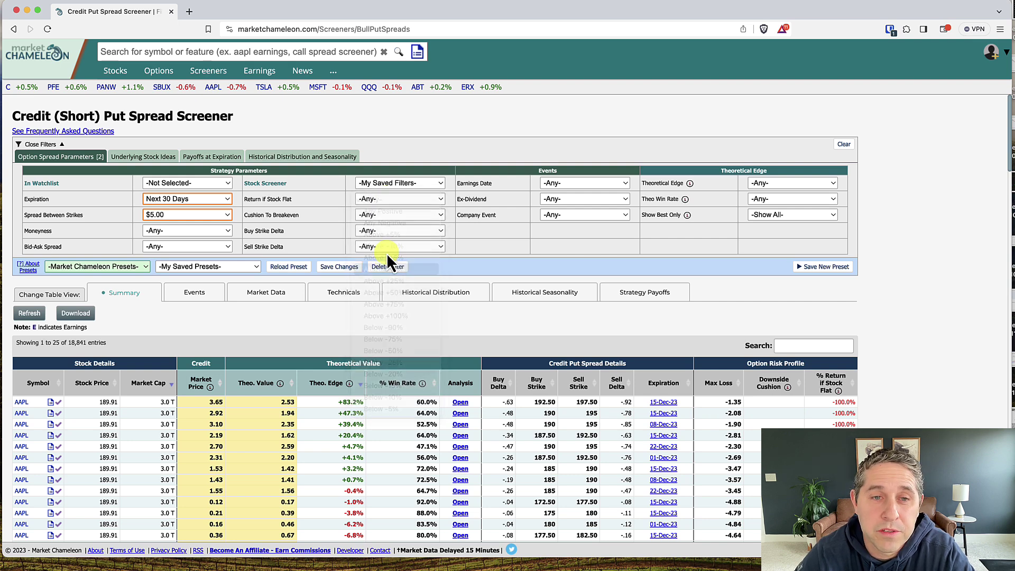
- Require a cushion to breakeven of At Least 1% and a sell strike delta Above -.40
left_click(389, 216)
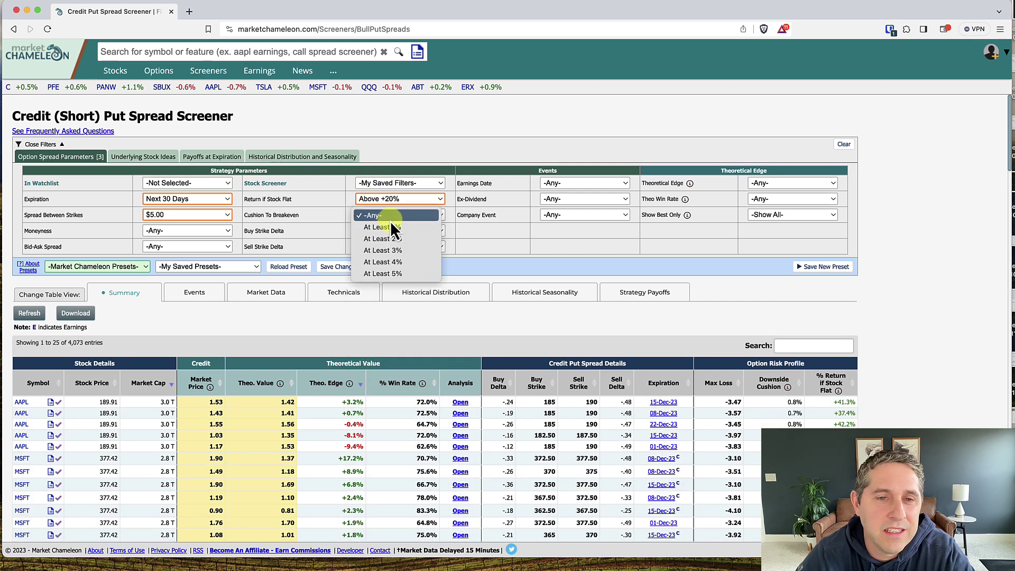
left_click(392, 228)
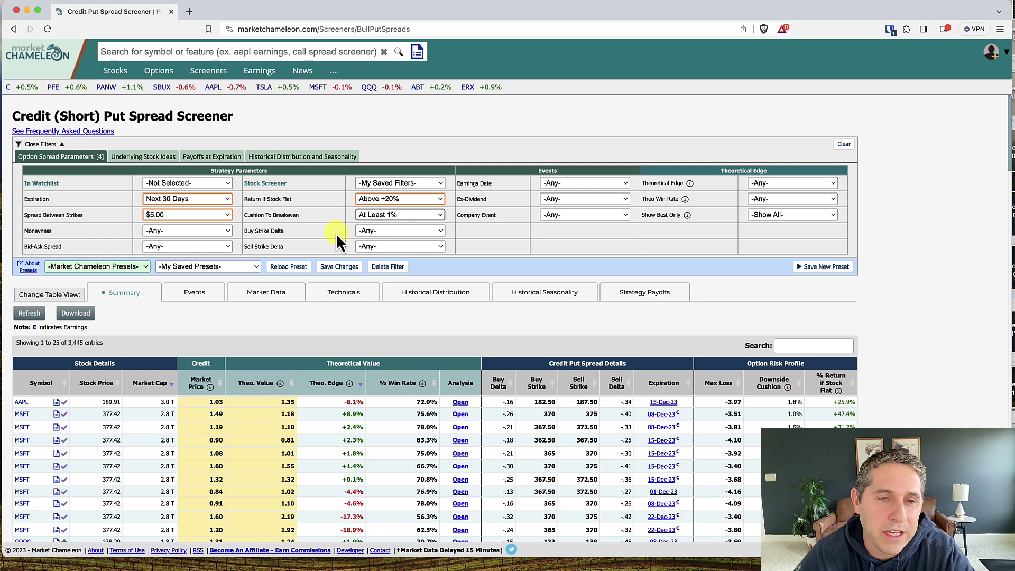
left_click(389, 247)
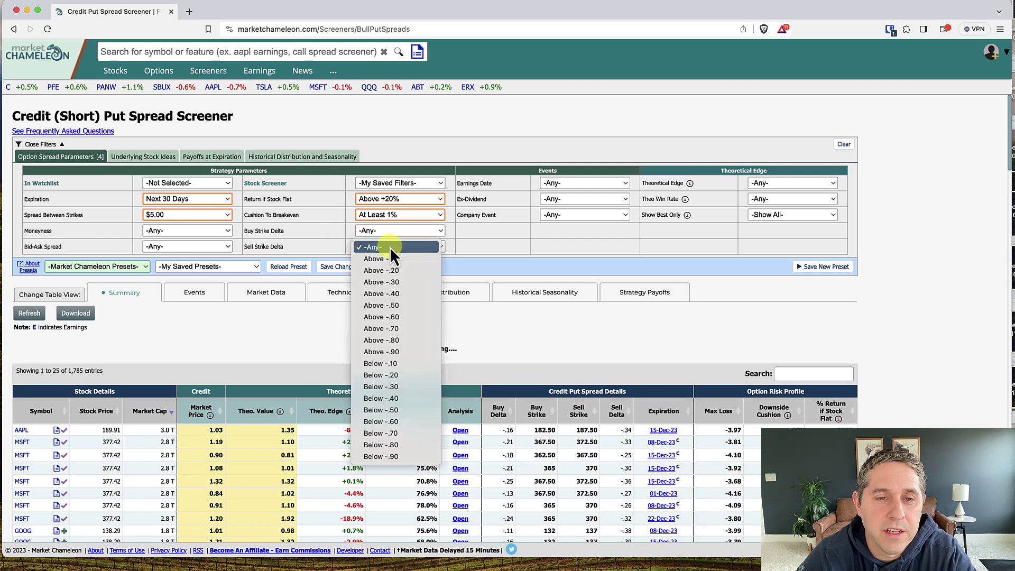
left_click(390, 295)
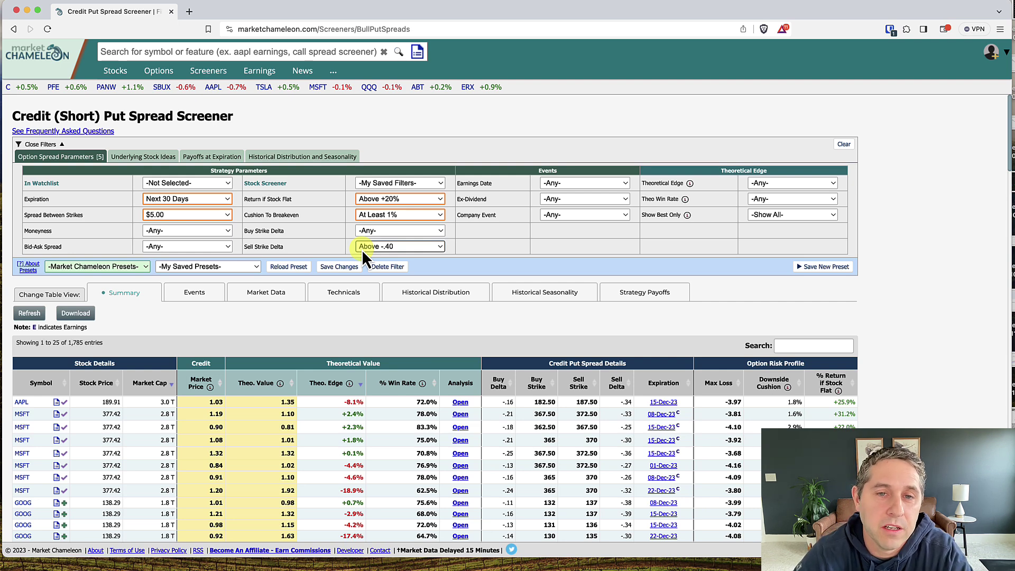
- Filter the earnings date to After Expiration -or- None
left_click(555, 184)
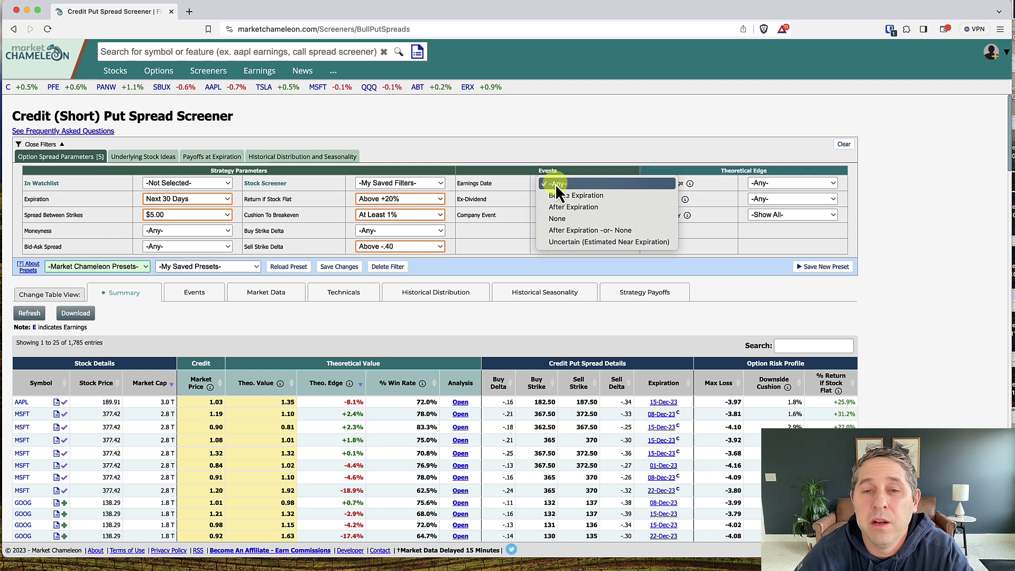
left_click(577, 232)
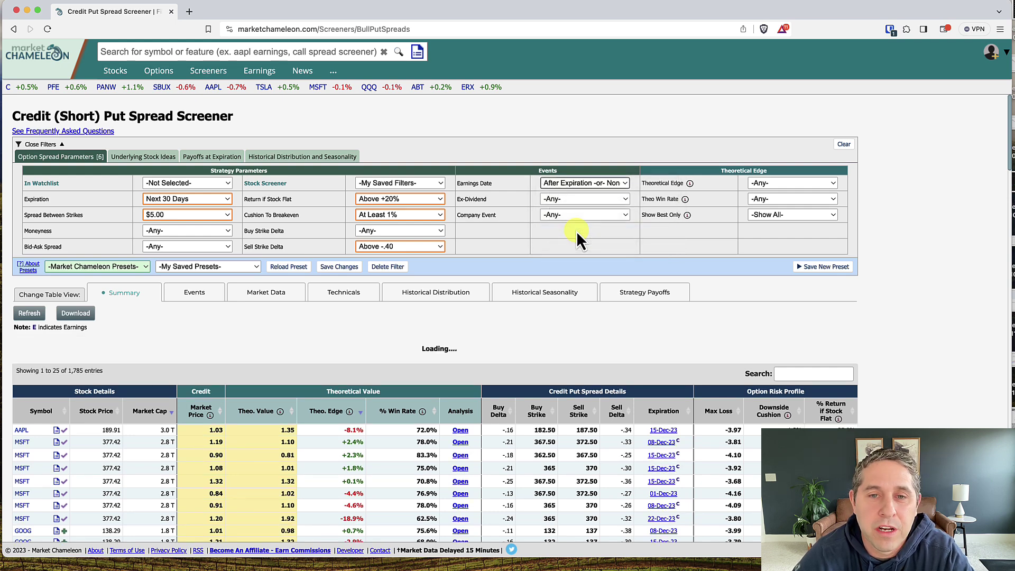
left_click(587, 183)
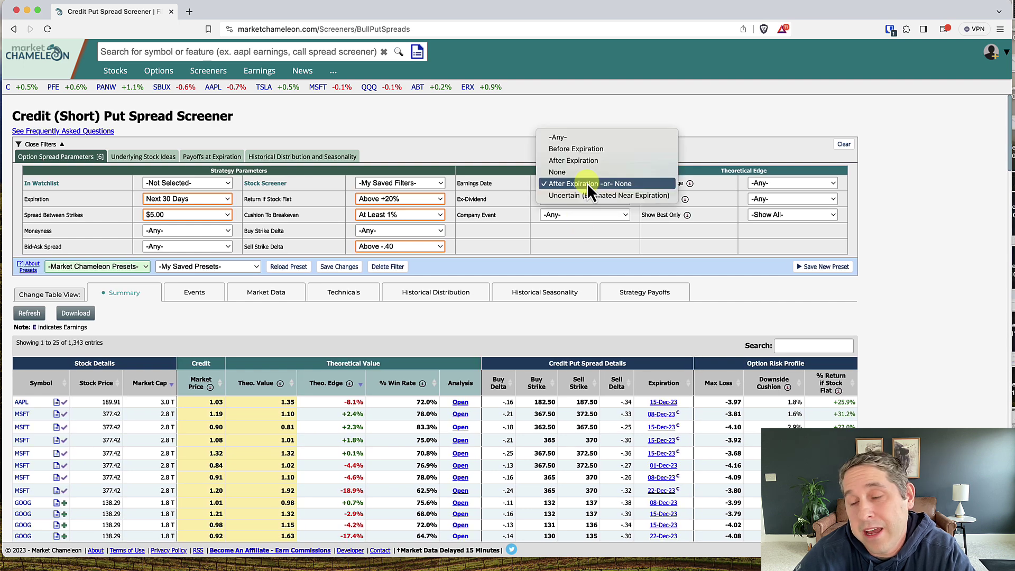
left_click(583, 138)
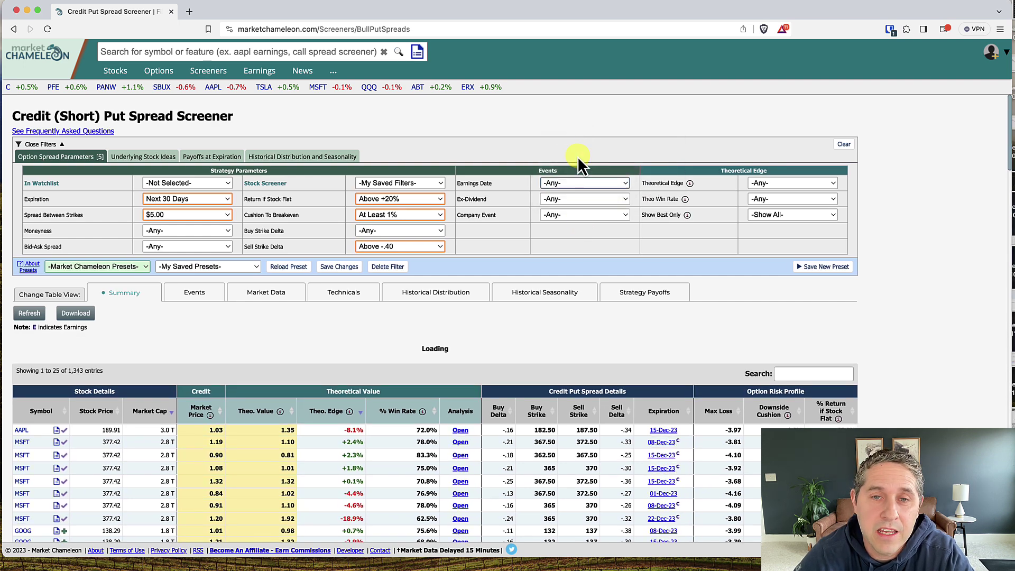
left_click(569, 183)
left_click(574, 230)
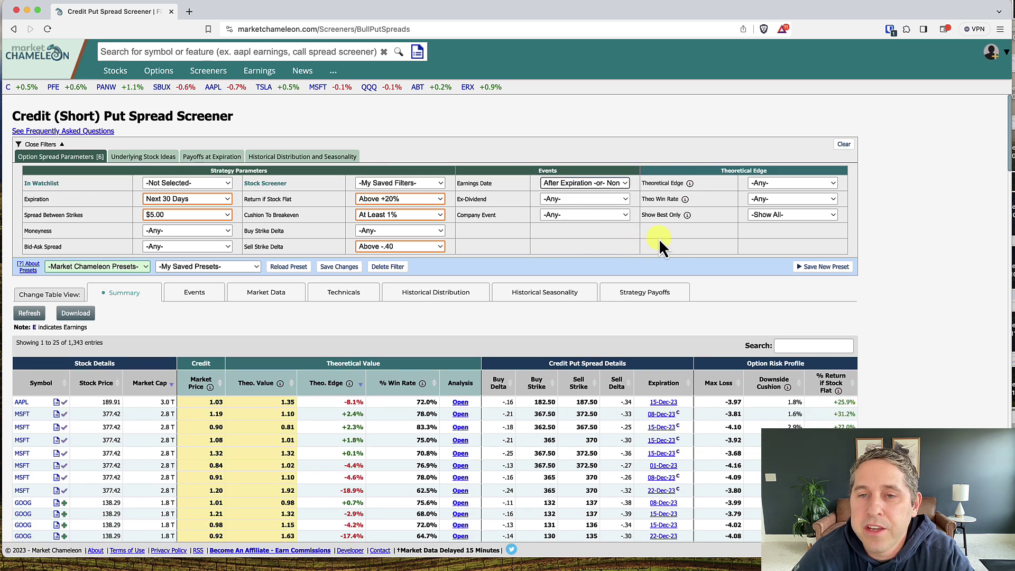
- Set the theoretical edge filter to Any Positive and the theoretical win rate to Above 60%
left_click(760, 182)
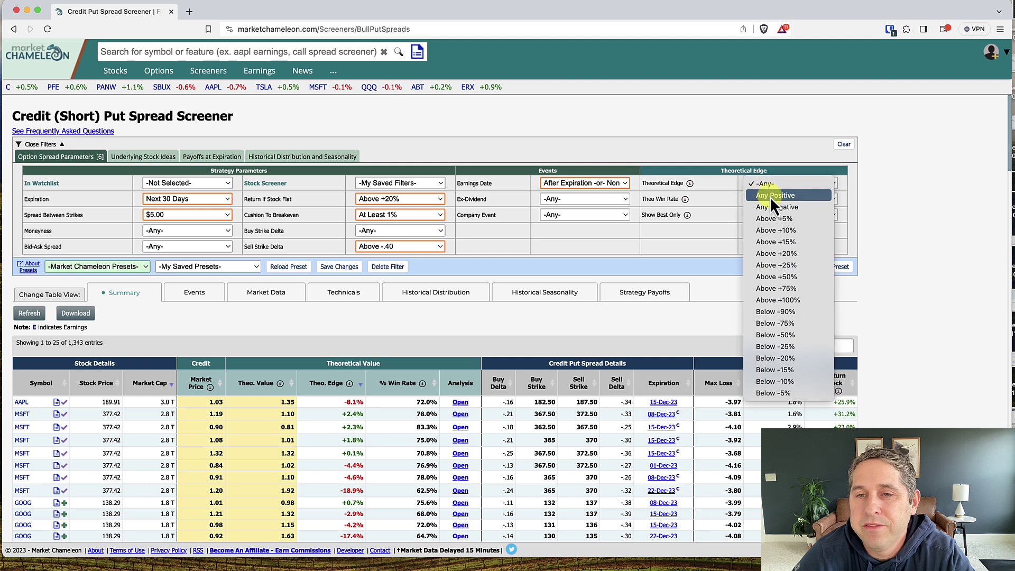
left_click(773, 197)
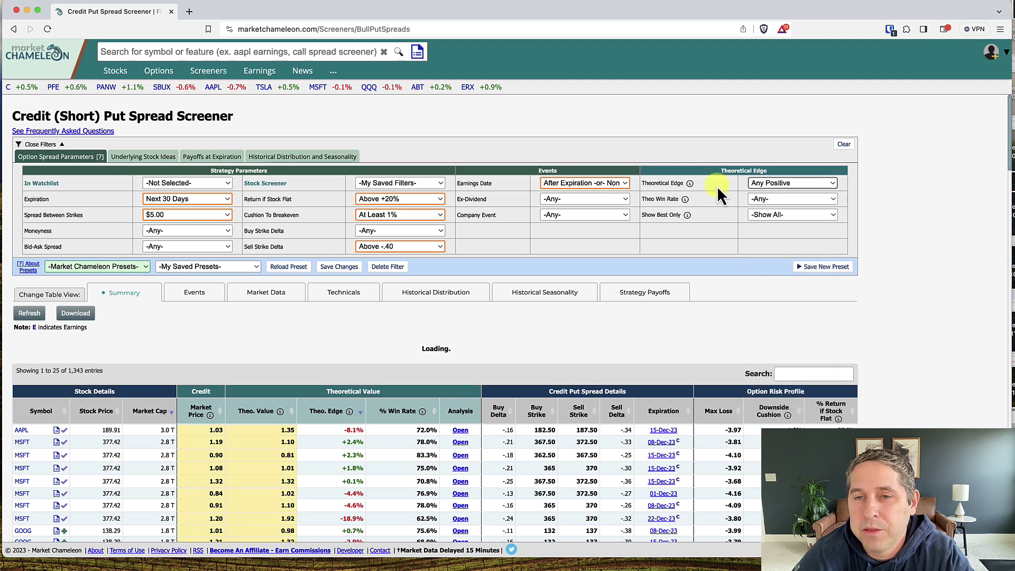
left_click(758, 200)
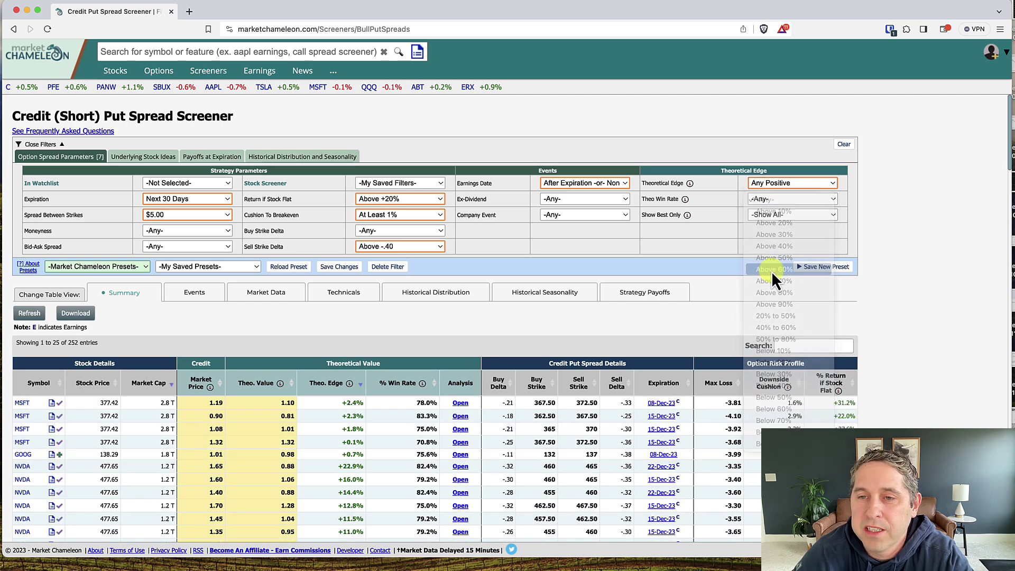
left_click(771, 271)
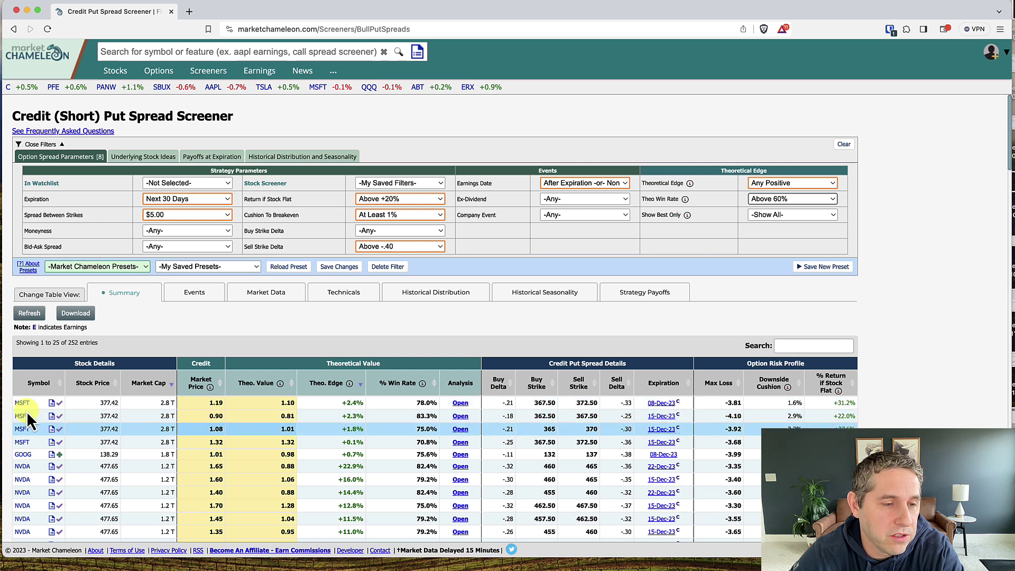
- Restrict the screener to the Best Return if Stock Flat by Symbol so each stock shows only its best spread
scroll(27, 413, "down", 3)
scroll(46, 469, "down", 4)
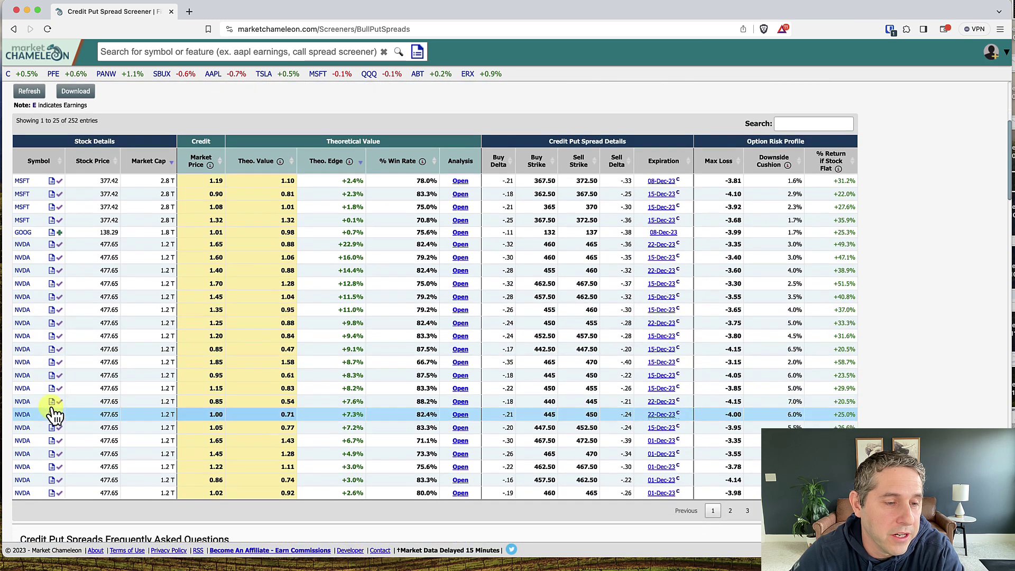
scroll(55, 416, "up", 5)
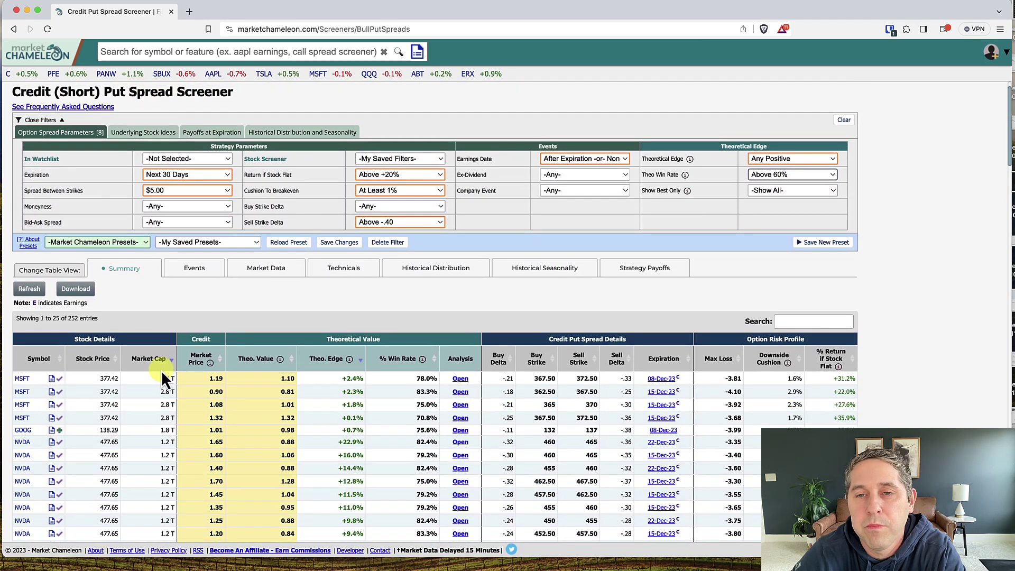
mouse_move(688, 195)
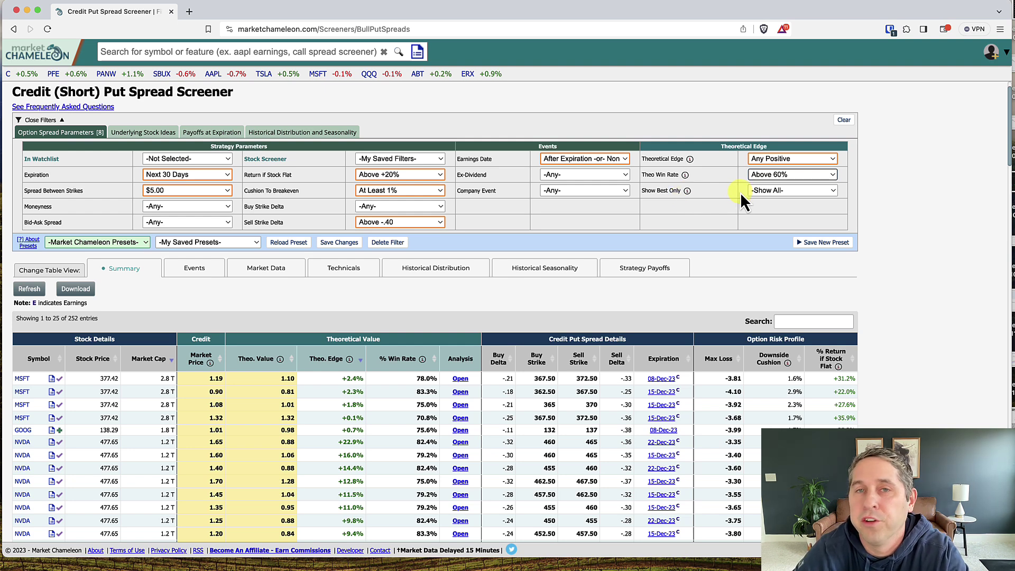
left_click(764, 192)
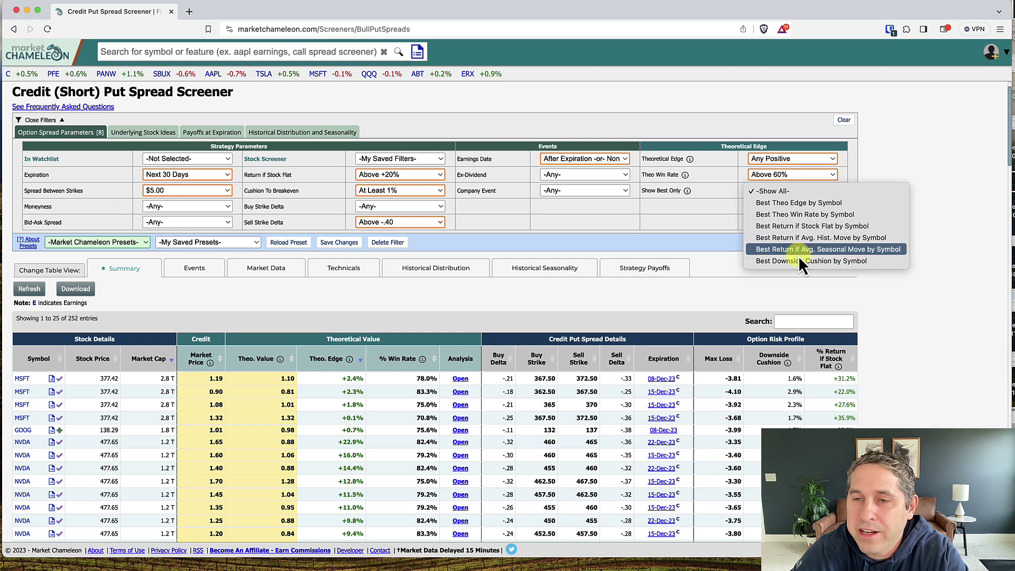
key("Up")
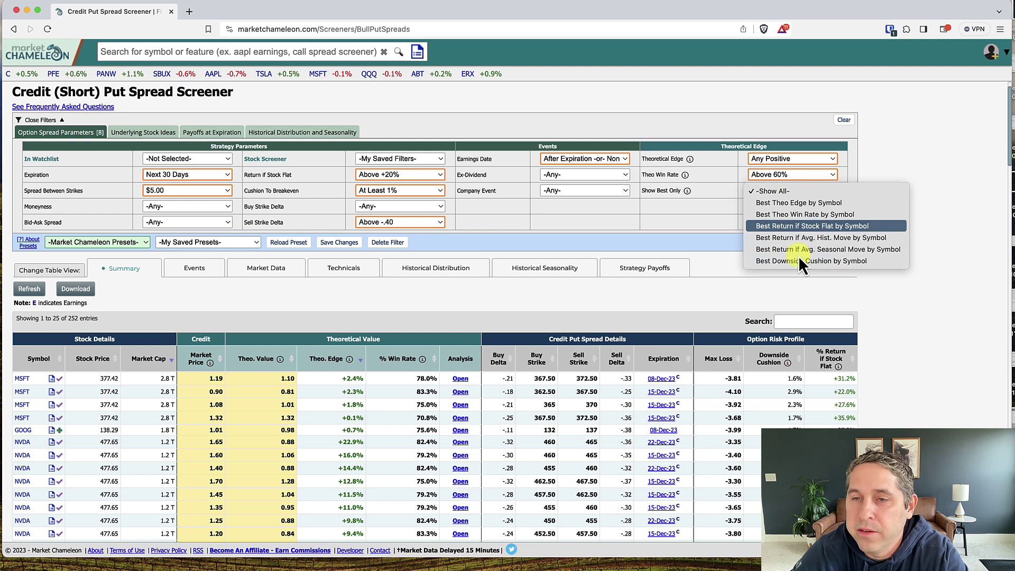
left_click(799, 226)
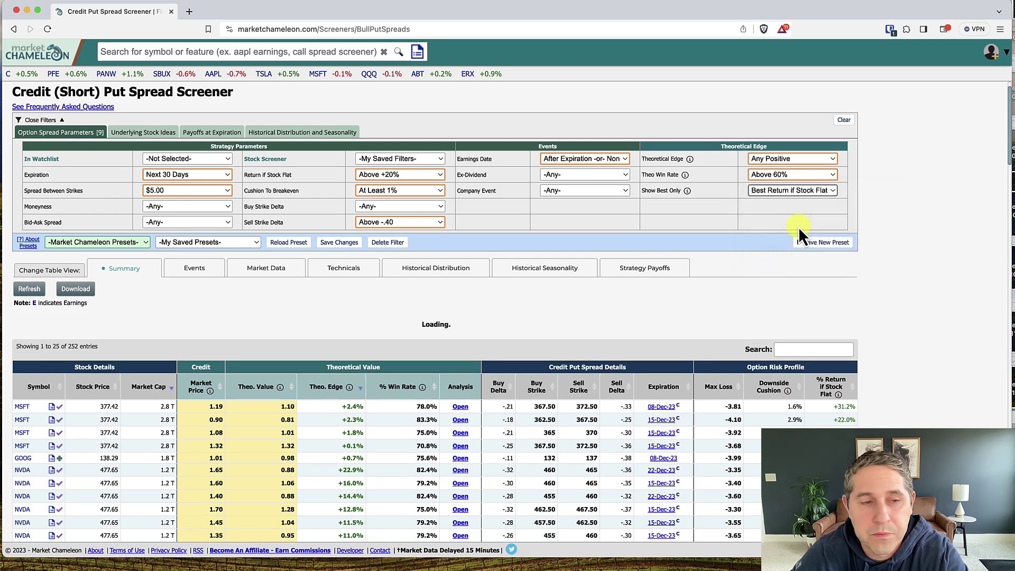
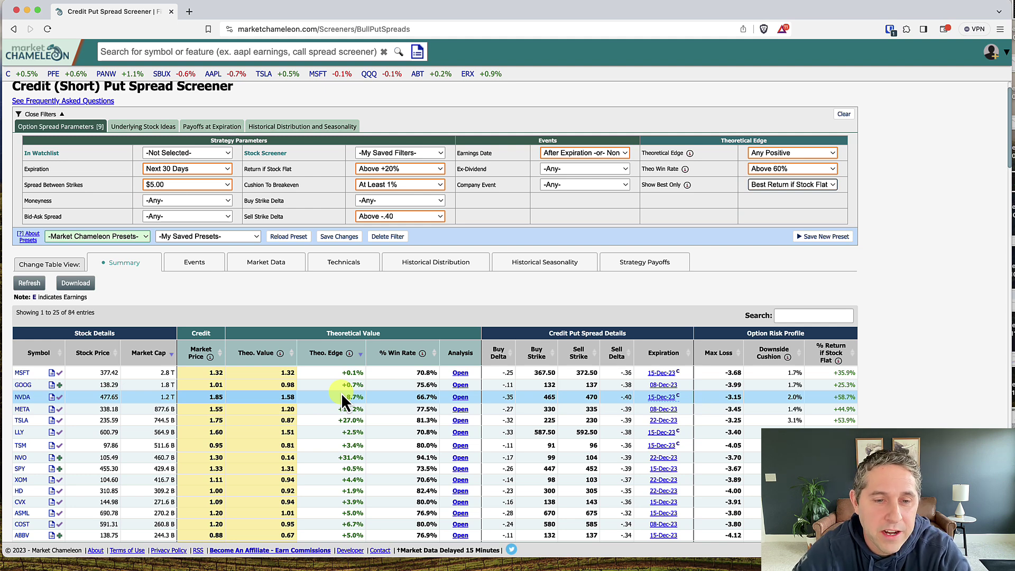
mouse_move(644, 402)
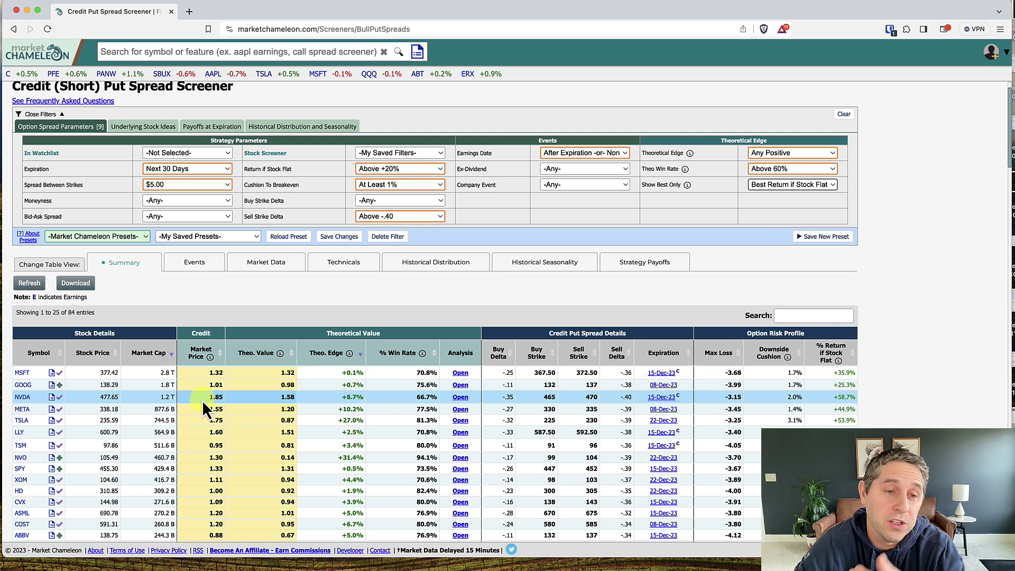
left_click(255, 399)
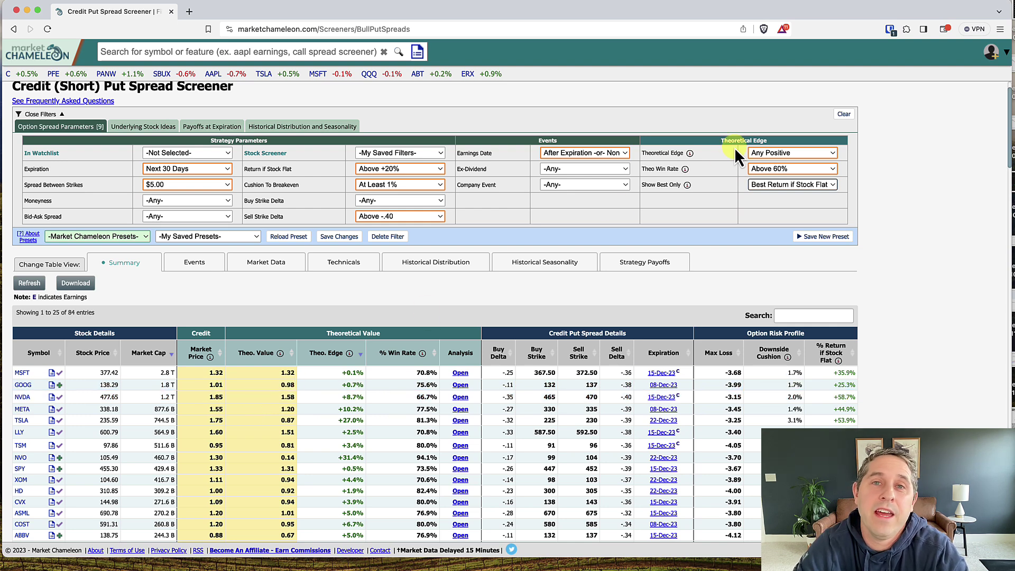
left_click(752, 153)
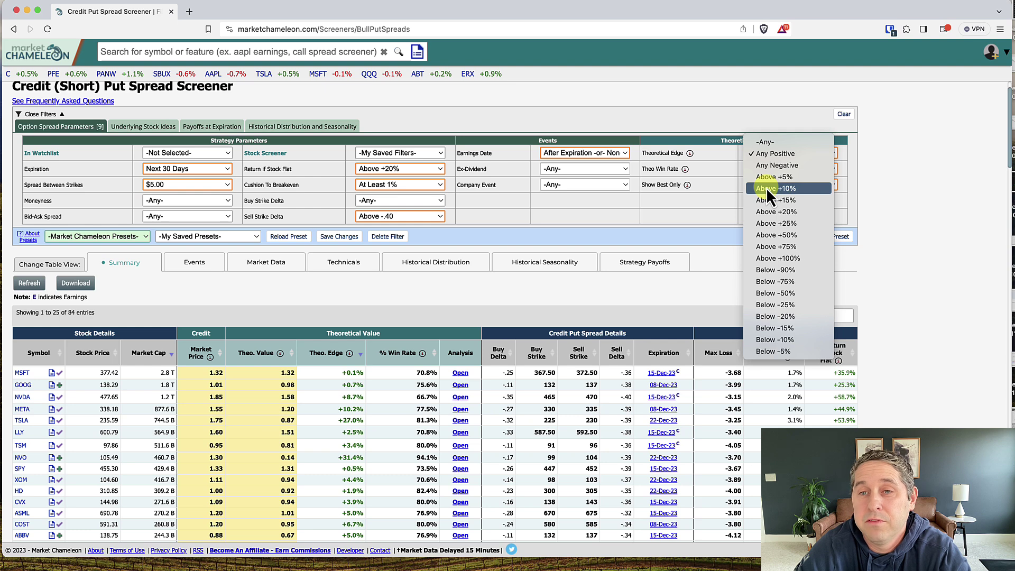
left_click(712, 127)
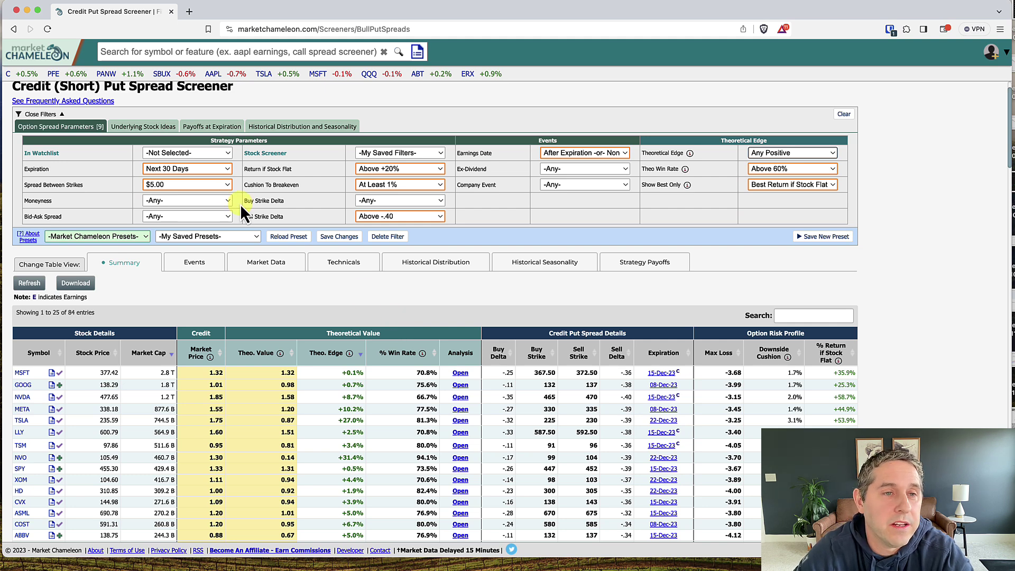
- Filter the underlying stocks to a market cap Over $1 Billion
left_click(142, 129)
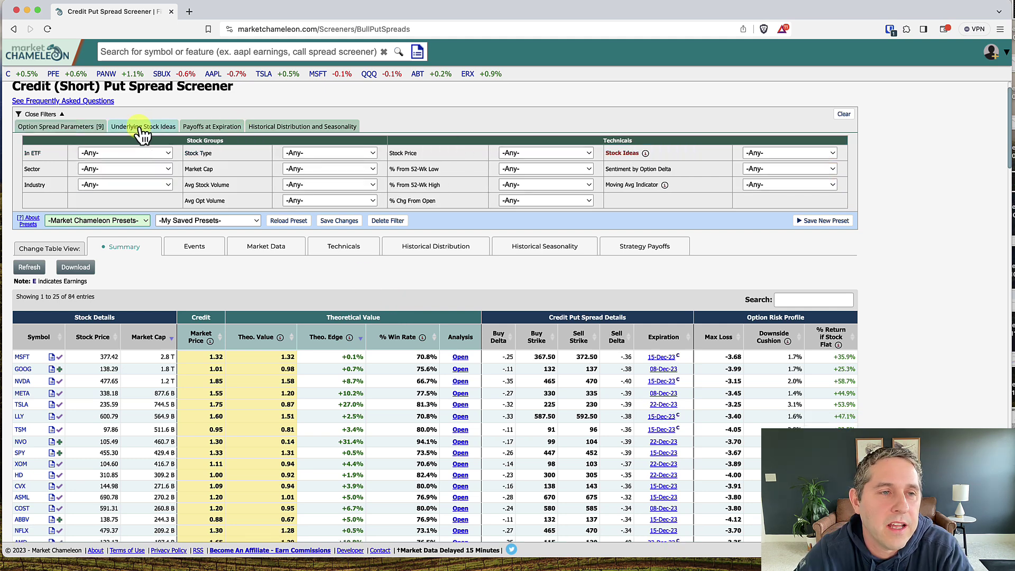
left_click(325, 168)
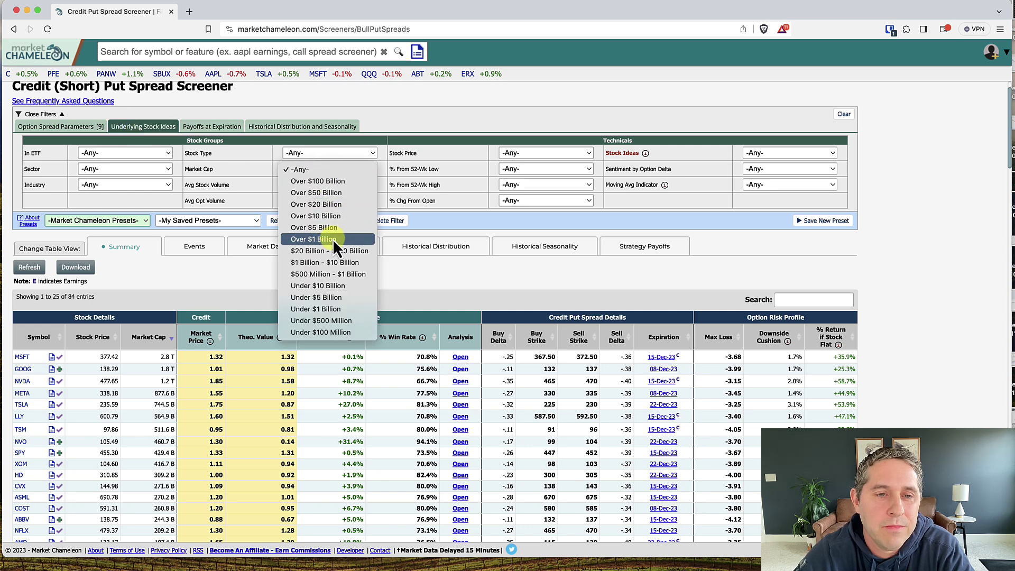
left_click(332, 239)
- Require an average stock volume Over 1 Million and an average option volume Over 2,000
left_click(330, 184)
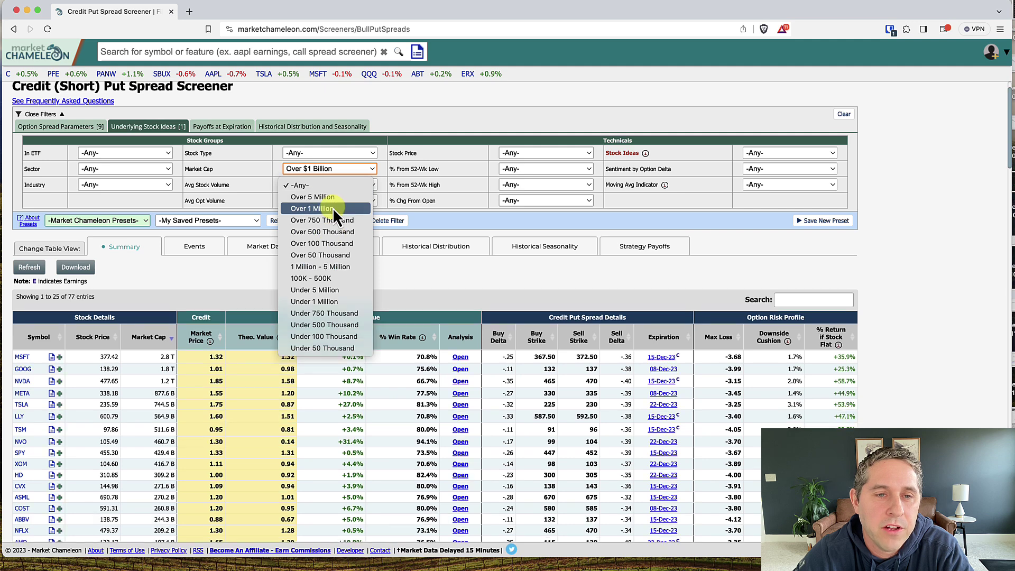
left_click(332, 208)
left_click(326, 201)
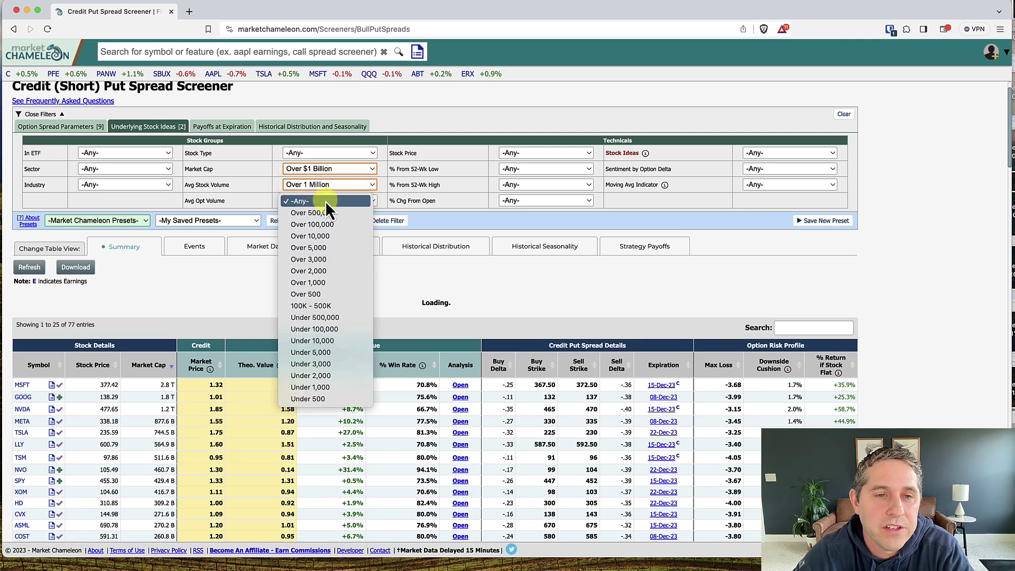
left_click(332, 271)
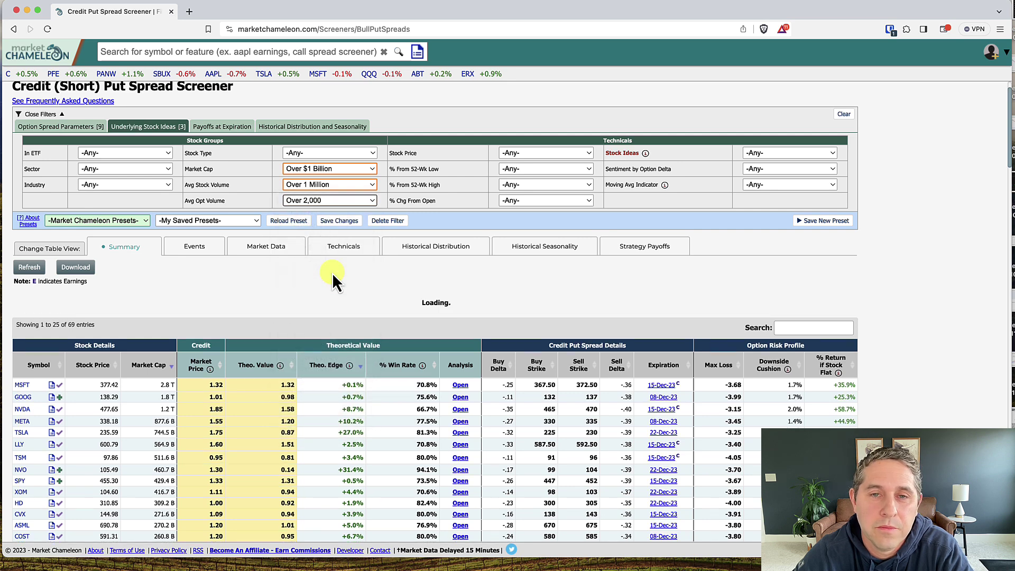
- Limit the stock price to Above 25 and set the moving average indicator to Any Bullish
left_click(523, 151)
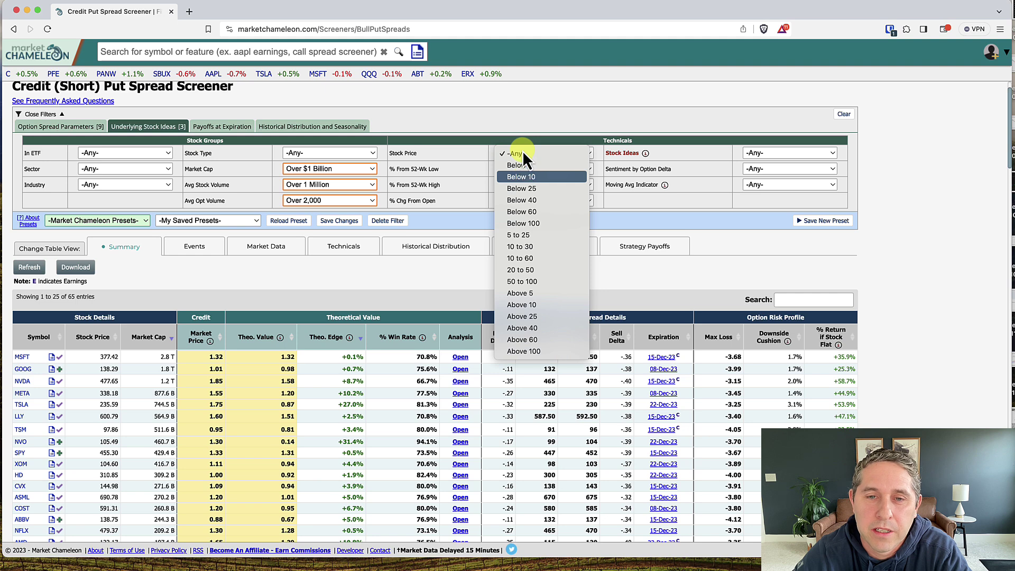
left_click(532, 315)
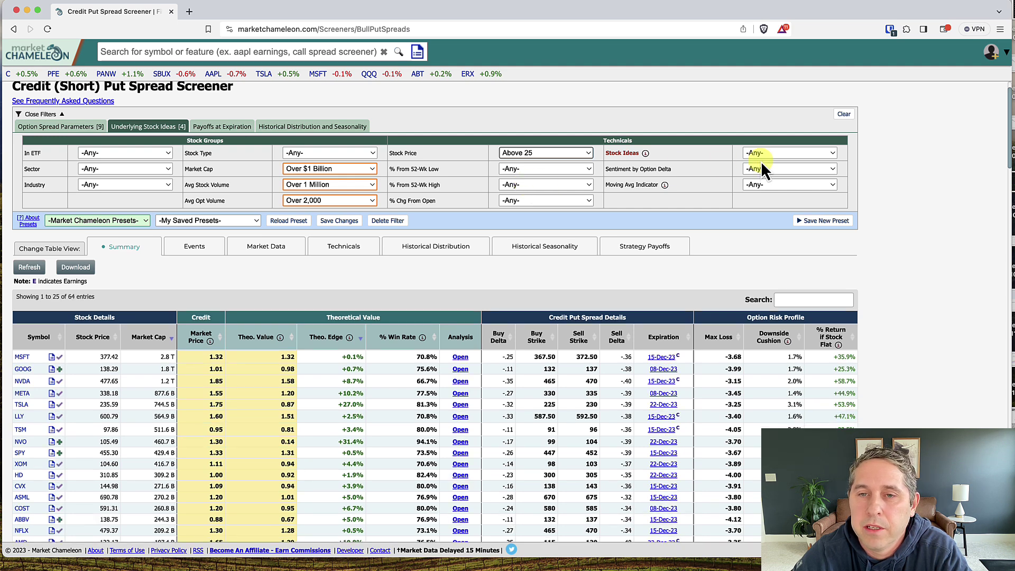
left_click(760, 185)
key("Down")
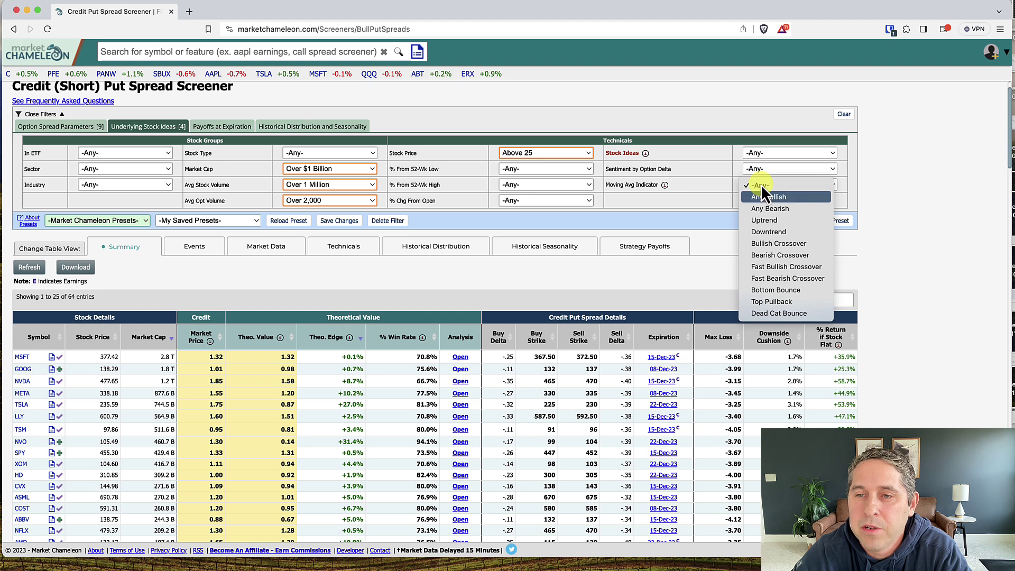
left_click(782, 198)
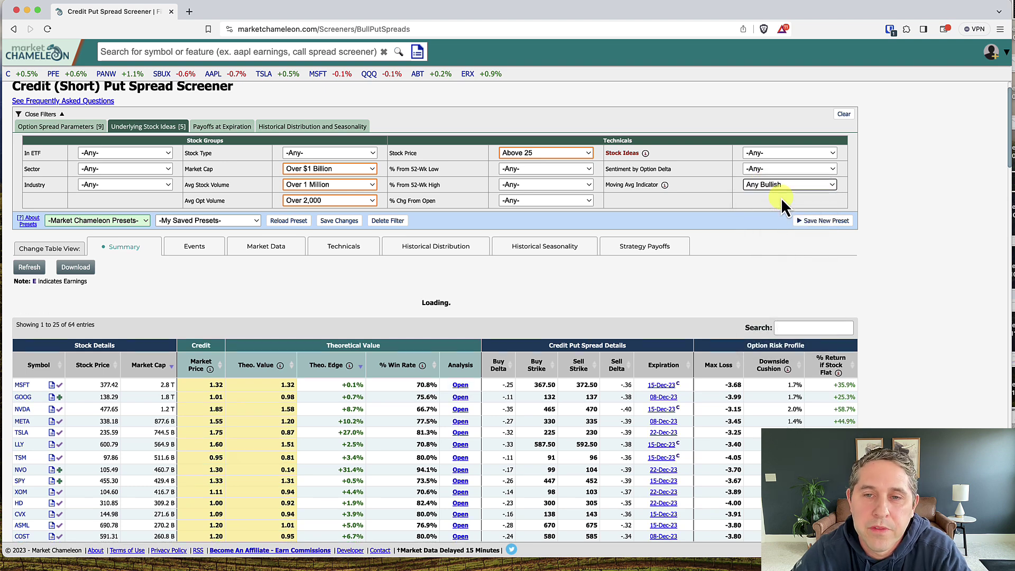
- Show the results' historical seasonality and set the seasonal Stock % Positive Obs filter to Above 60%
mouse_move(681, 201)
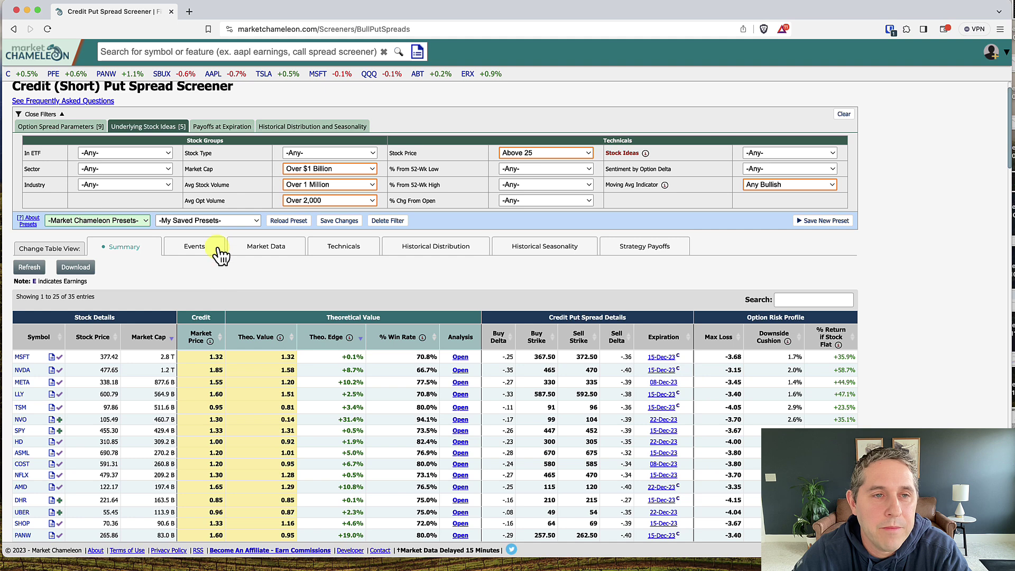
left_click(222, 127)
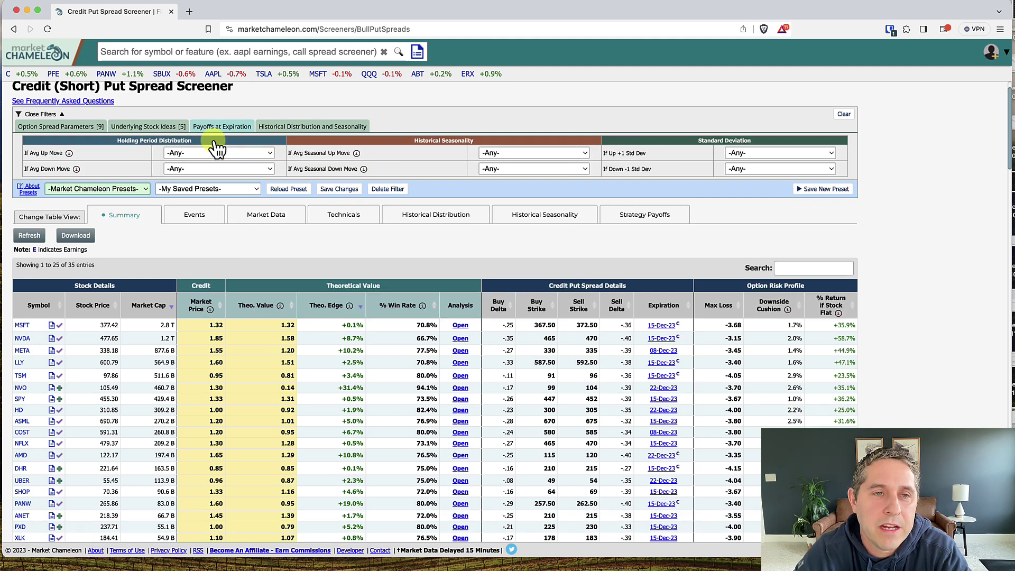
left_click(317, 132)
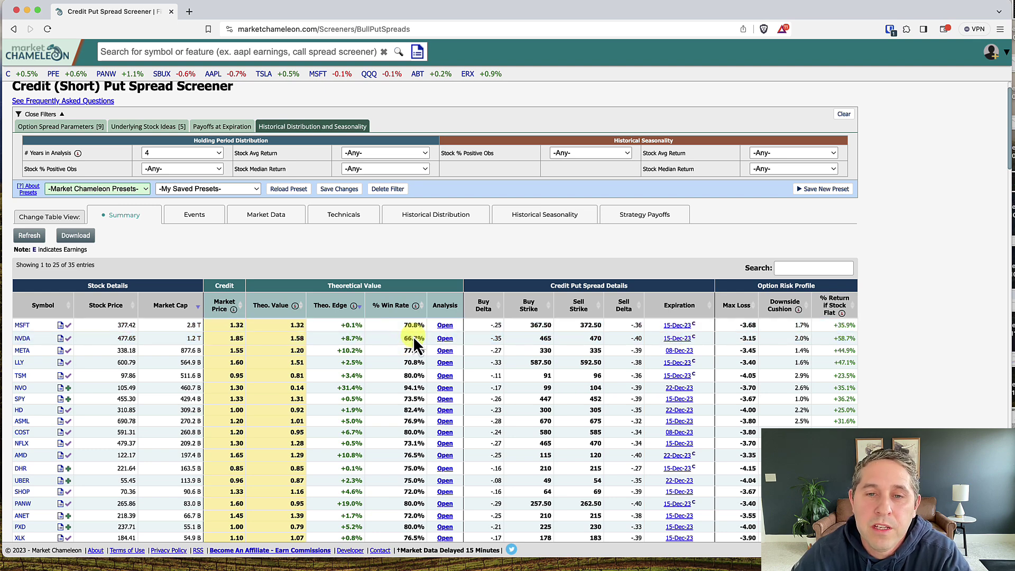
left_click(548, 221)
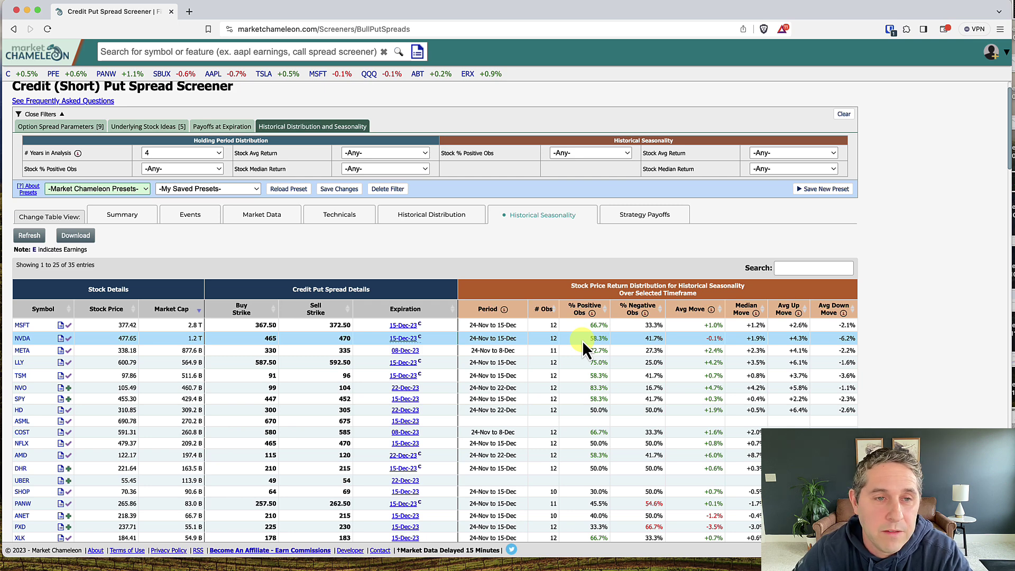
left_click(127, 217)
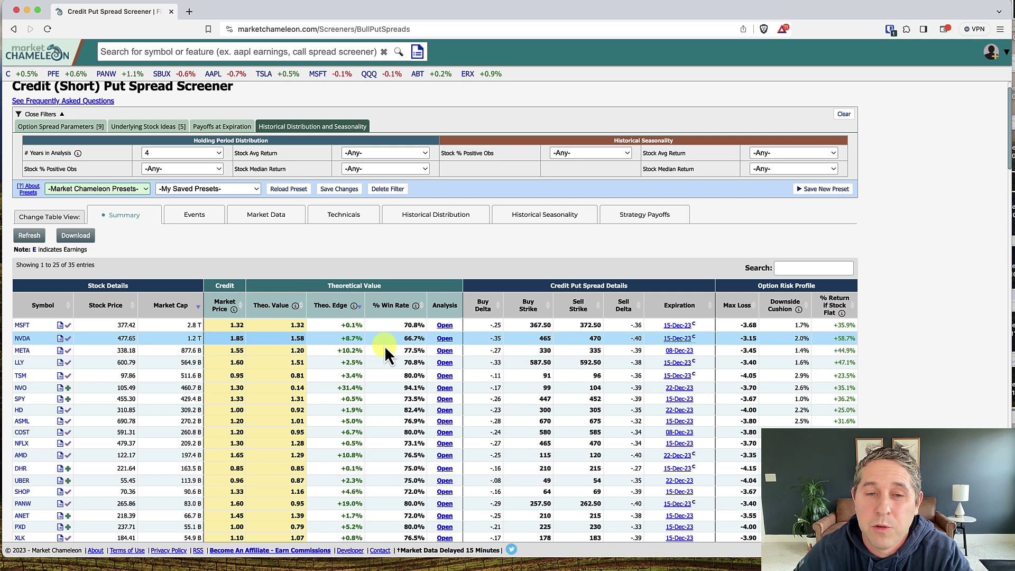
left_click(550, 219)
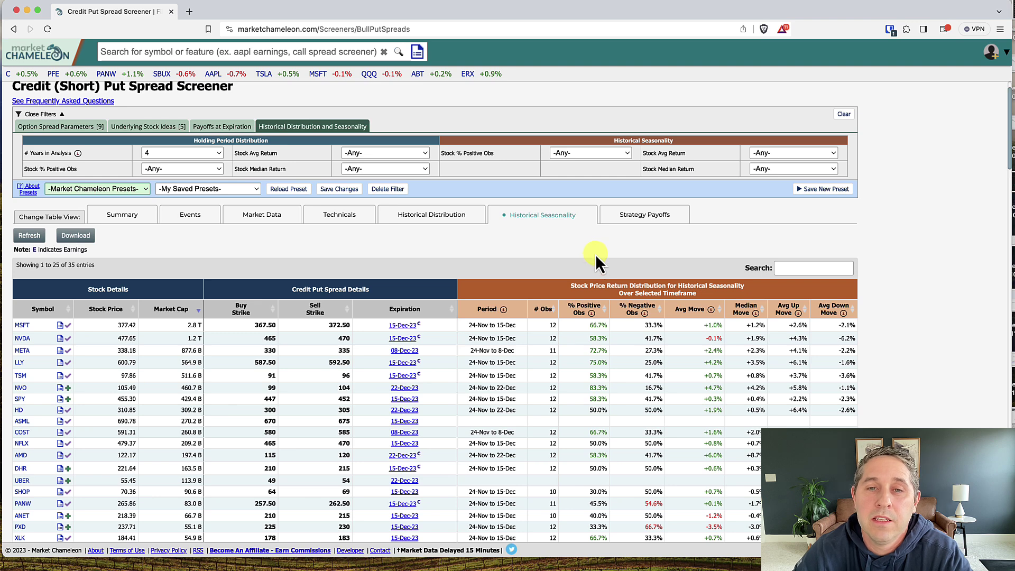
left_click(594, 153)
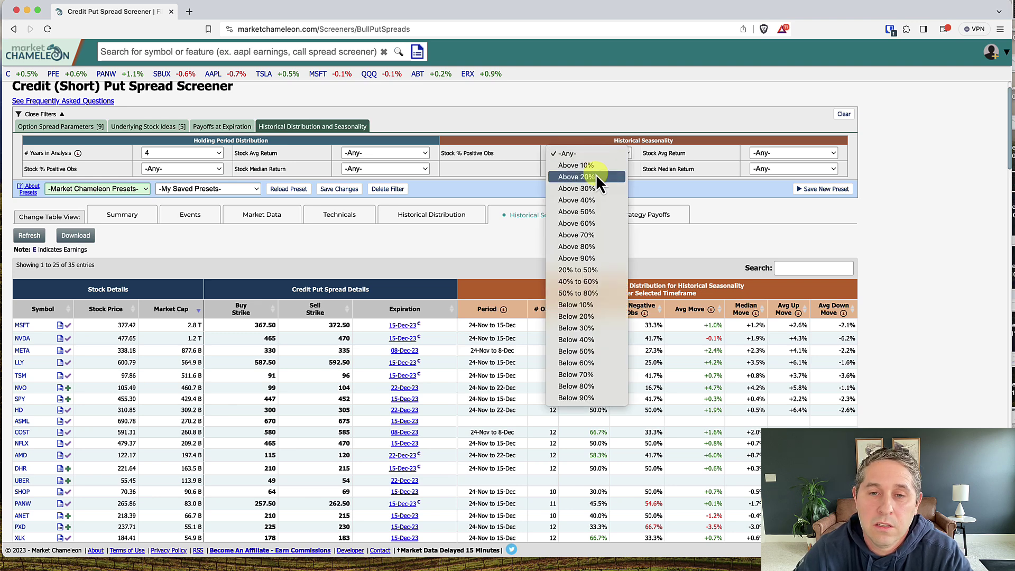
left_click(601, 224)
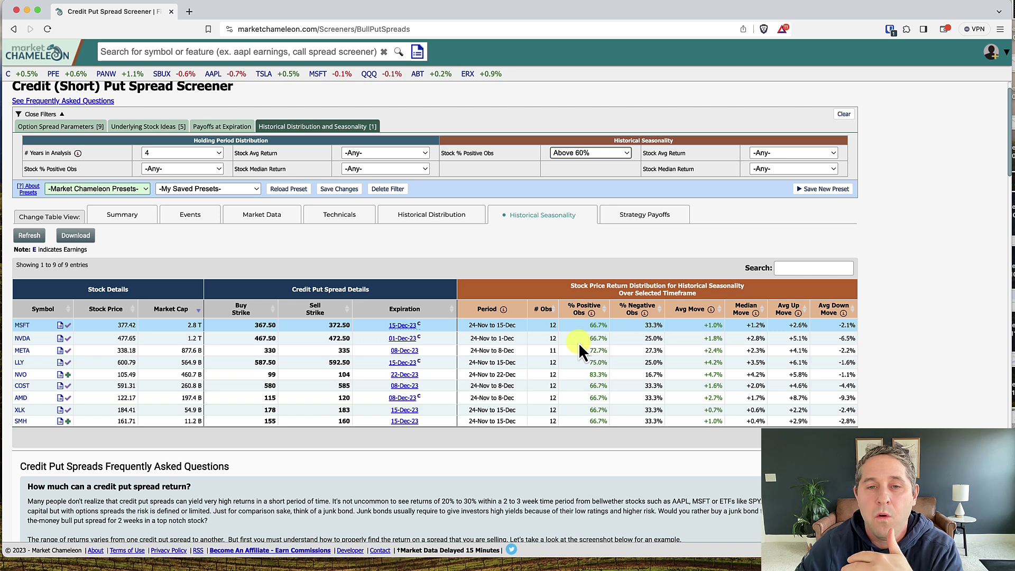
- Compare the filtered spreads' summary figures with their historical seasonality periods and the 30-day expiration setting, ending on the summary view
left_click(125, 218)
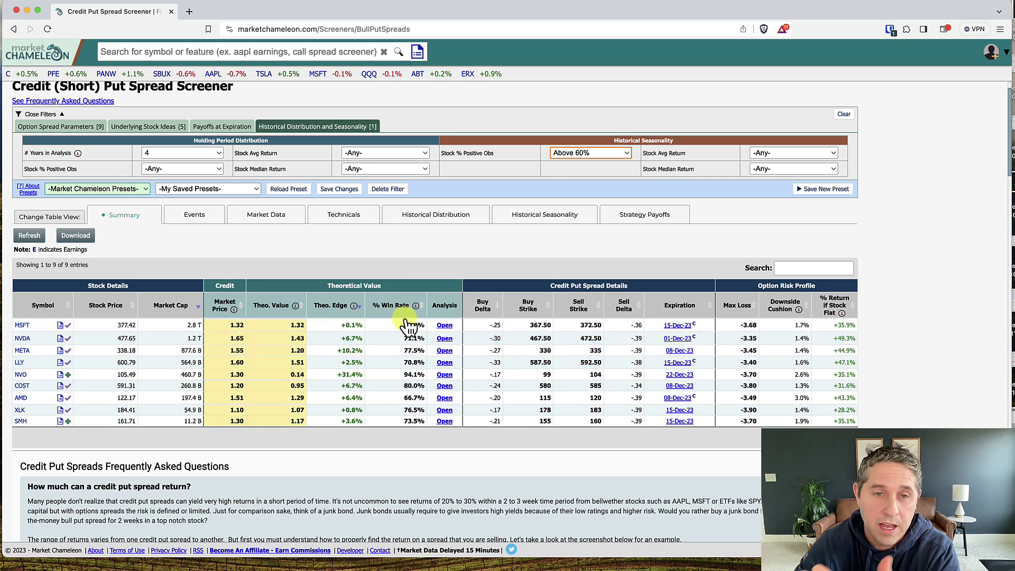
left_click(538, 221)
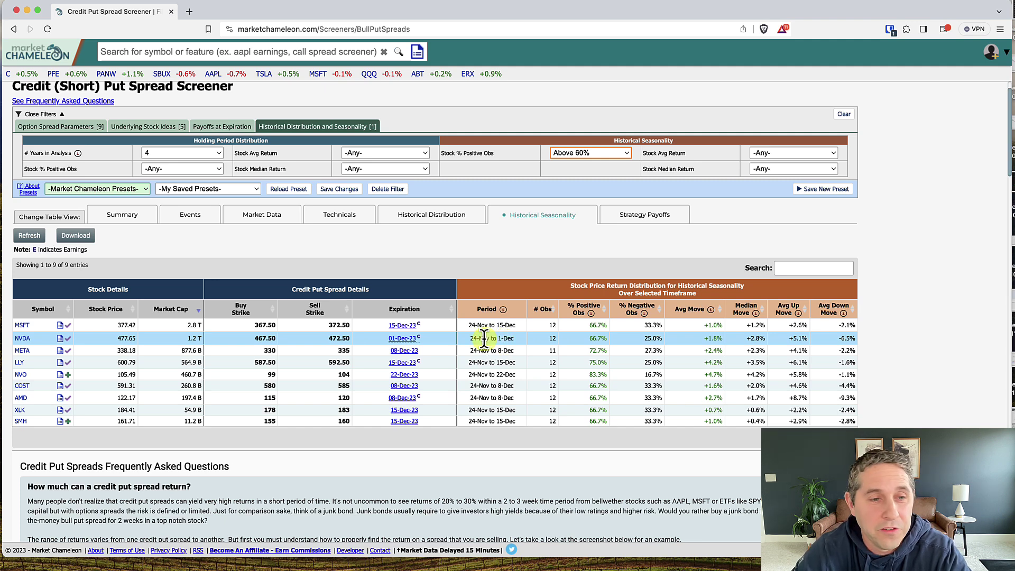
scroll(471, 331, "up", 2)
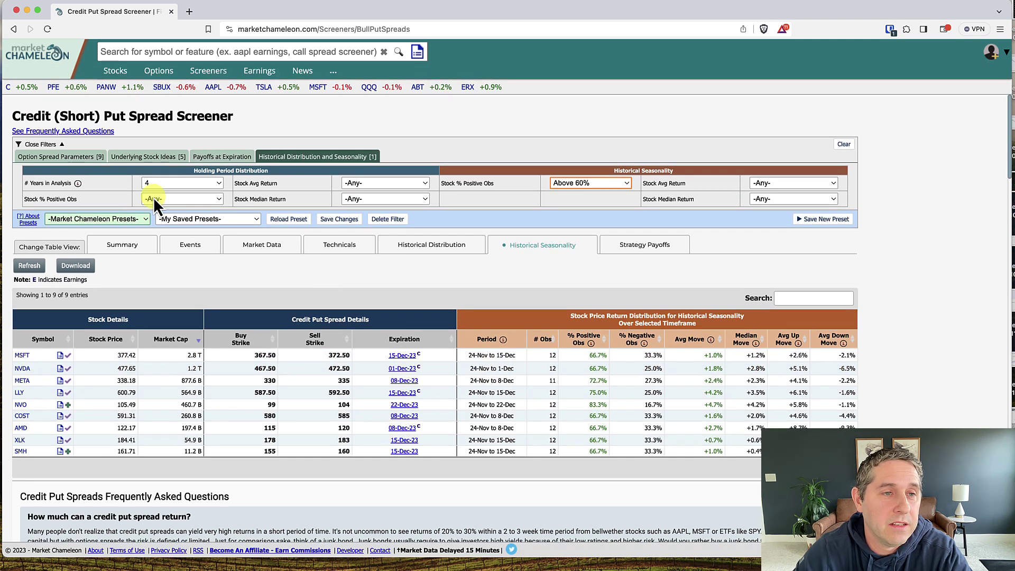
left_click(56, 157)
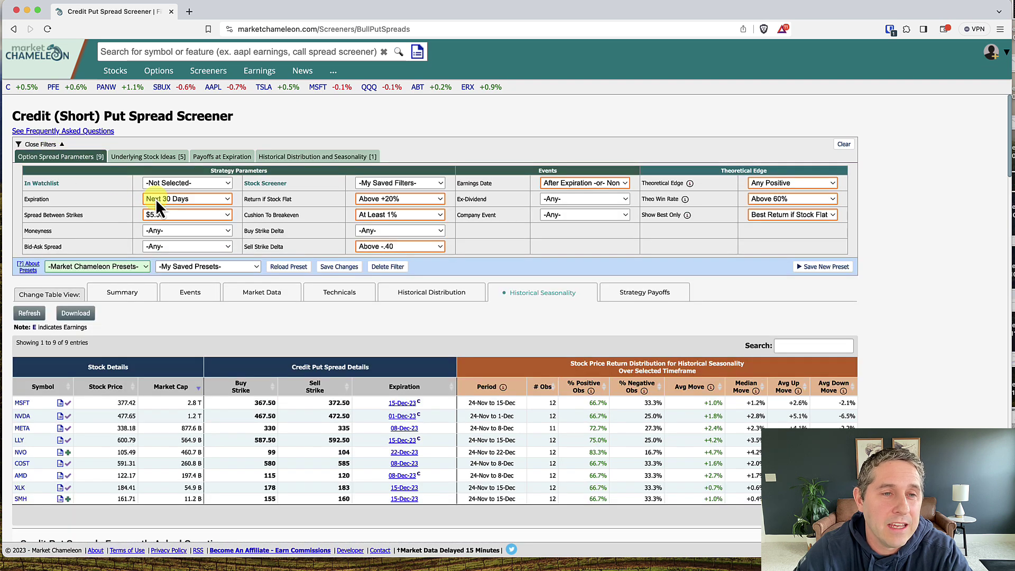
scroll(367, 313, "down", 2)
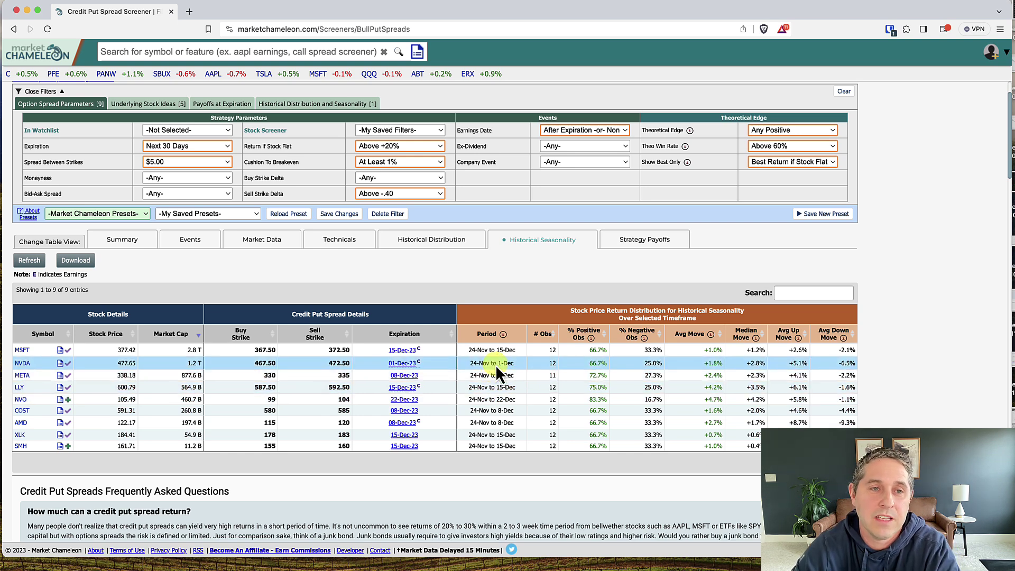
left_click(492, 389)
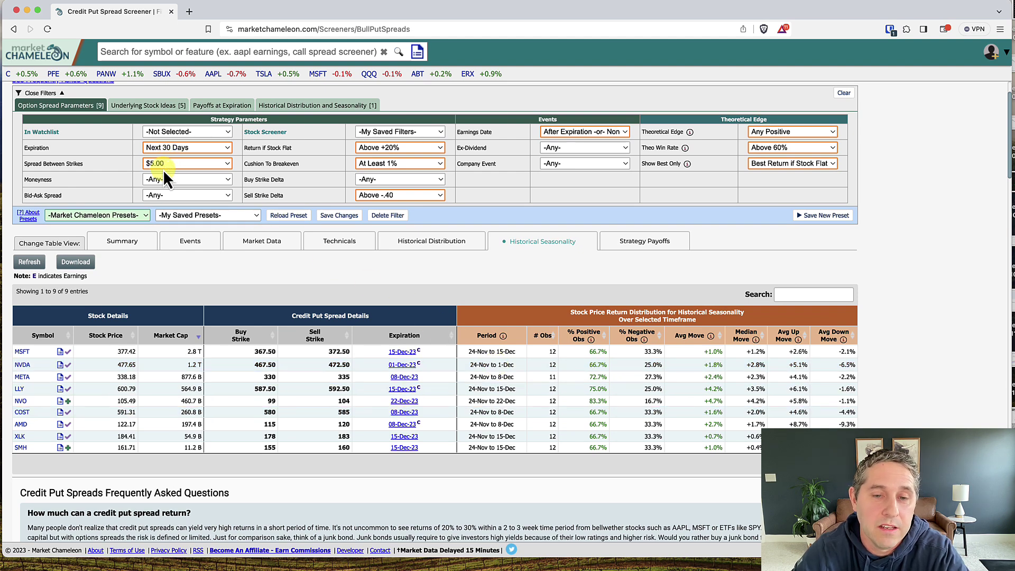
left_click(130, 245)
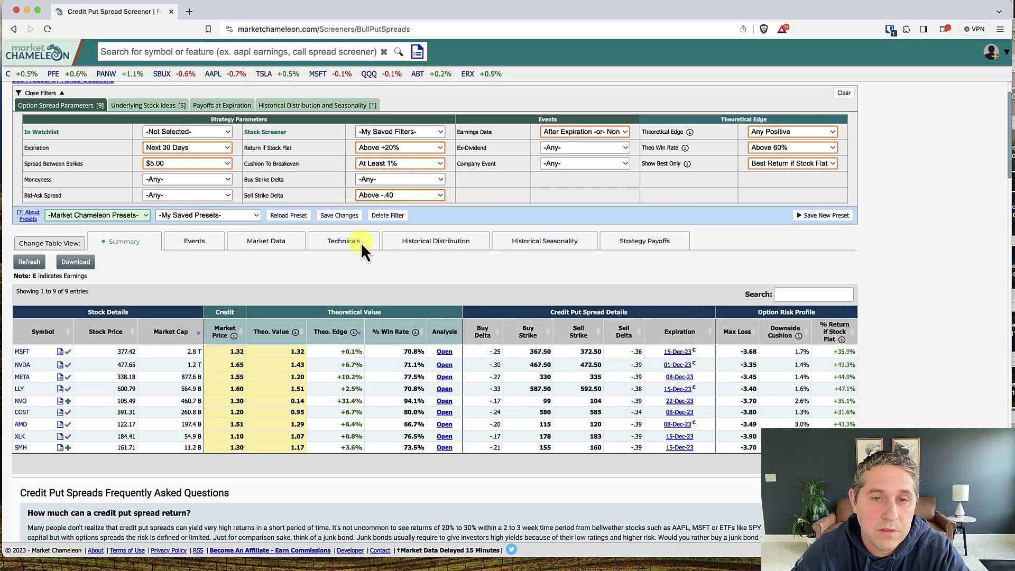
- Show the results' historical seasonality and set the seasonal Stock Median Return filter to Any Positive
left_click(542, 245)
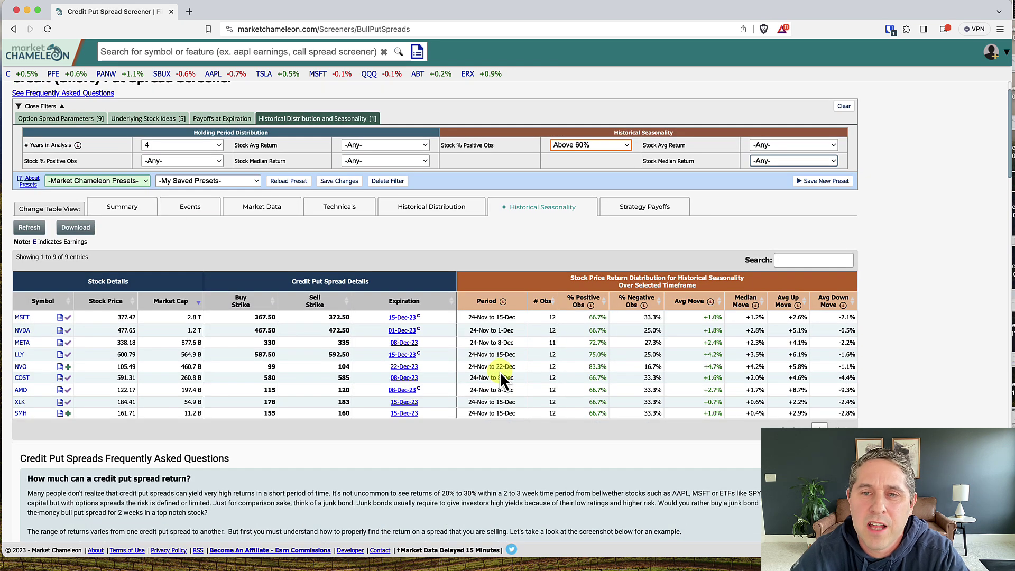
left_click(777, 161)
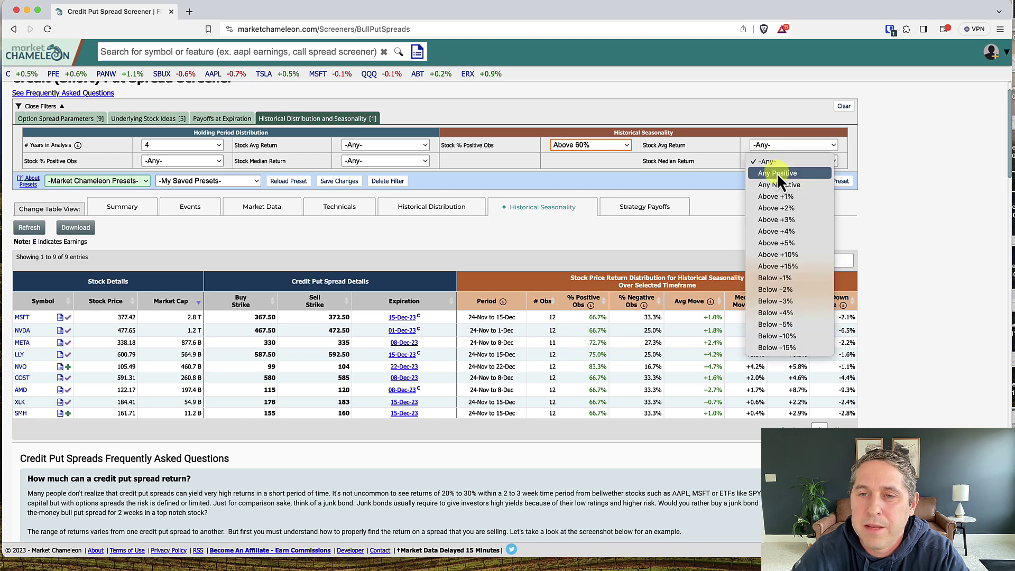
left_click(776, 171)
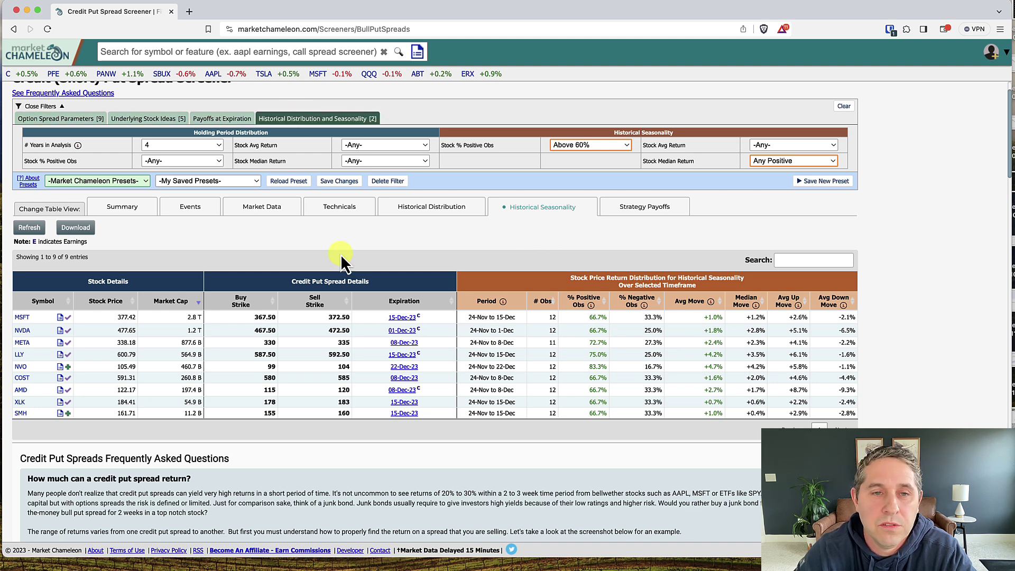
scroll(340, 255, "up", 2)
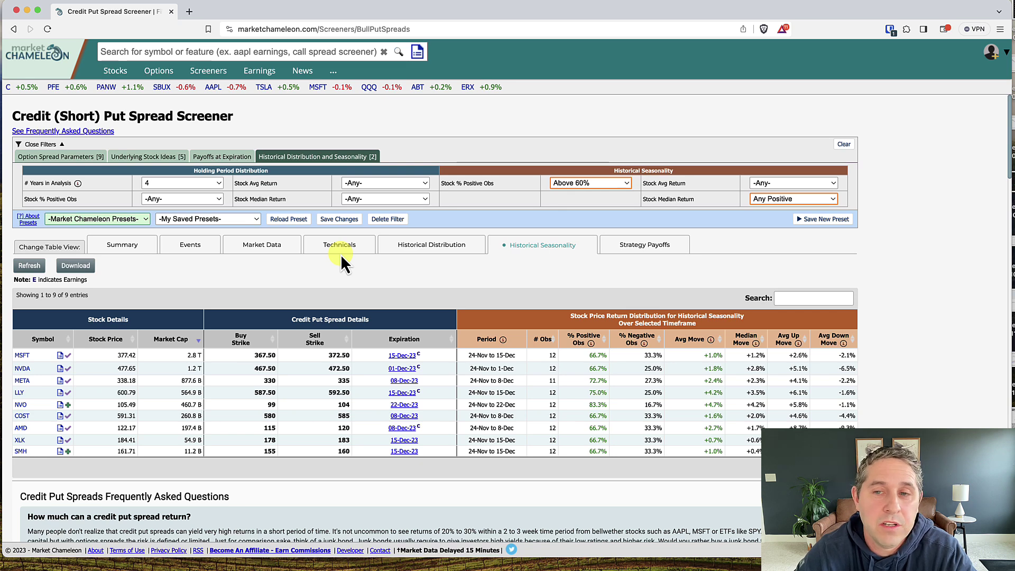
left_click(814, 219)
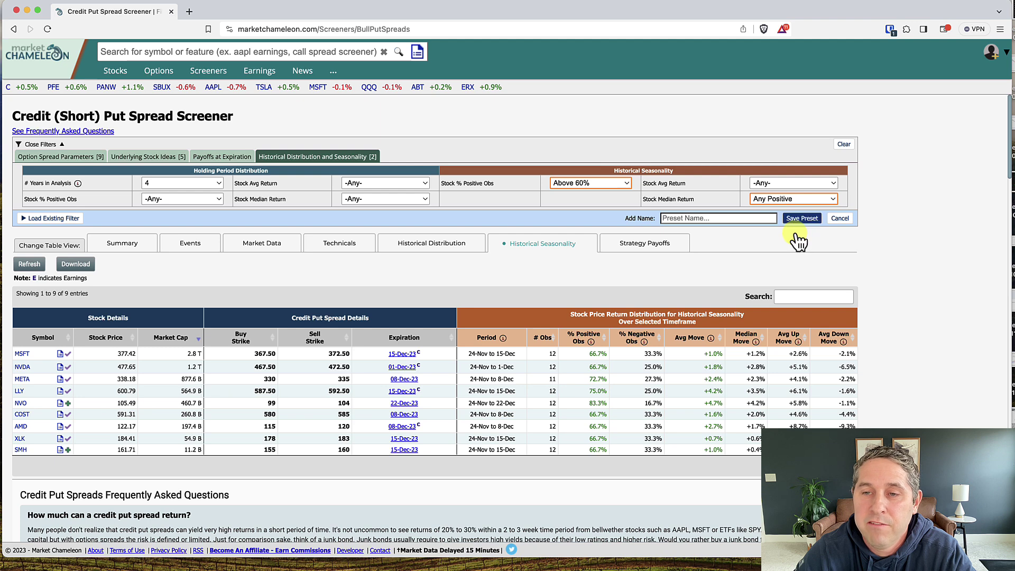
left_click(836, 218)
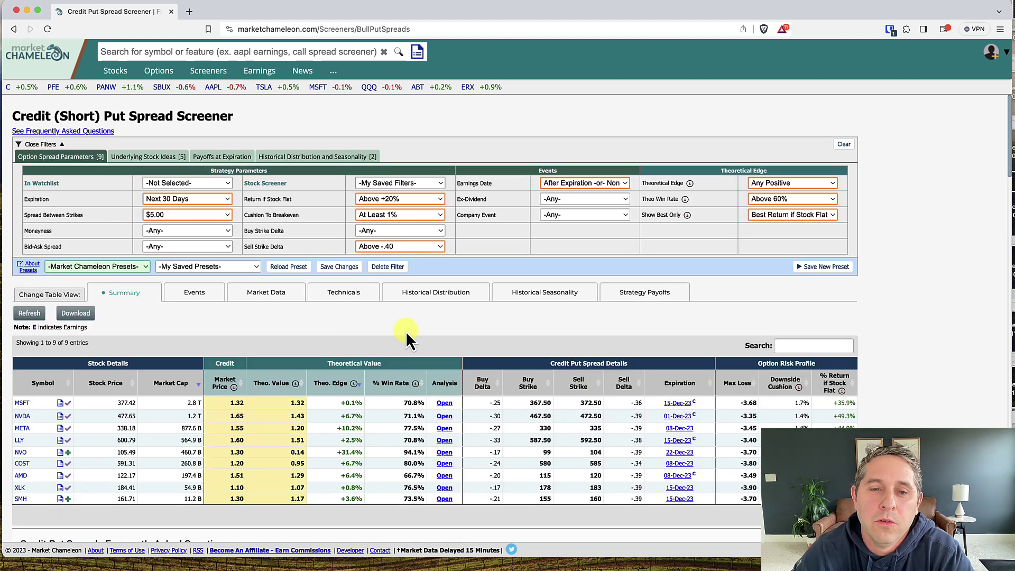
- Examine the theoretical value analysis of the NVDA spread, including its summary results and historical return observations, and close it
scroll(428, 335, "down", 2)
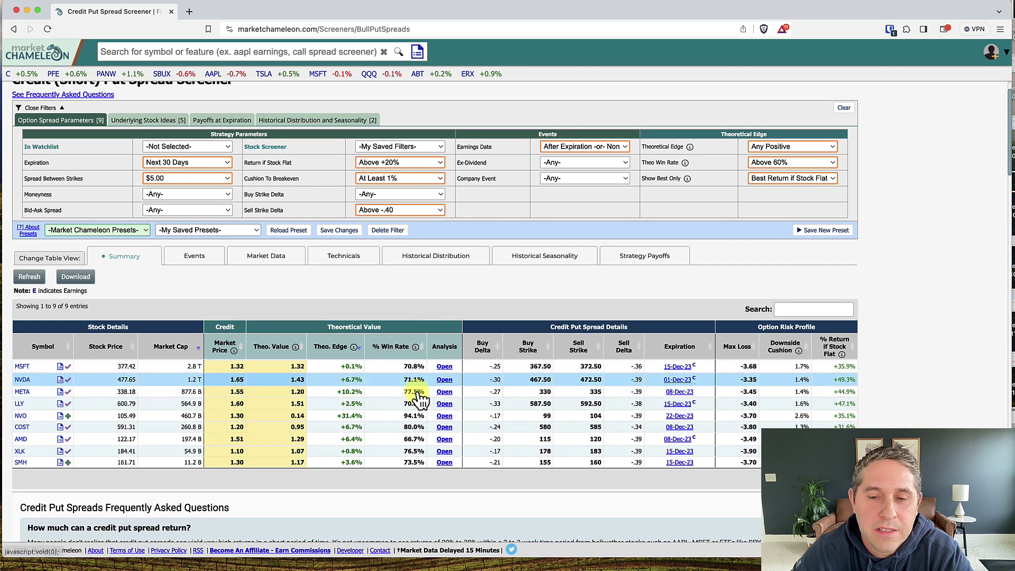
mouse_move(671, 387)
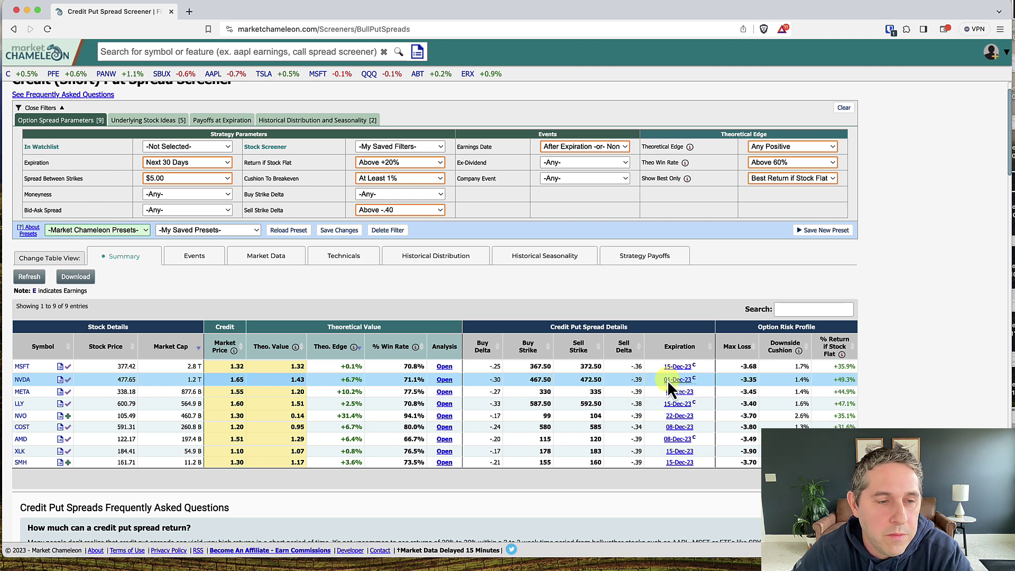
left_click(444, 380)
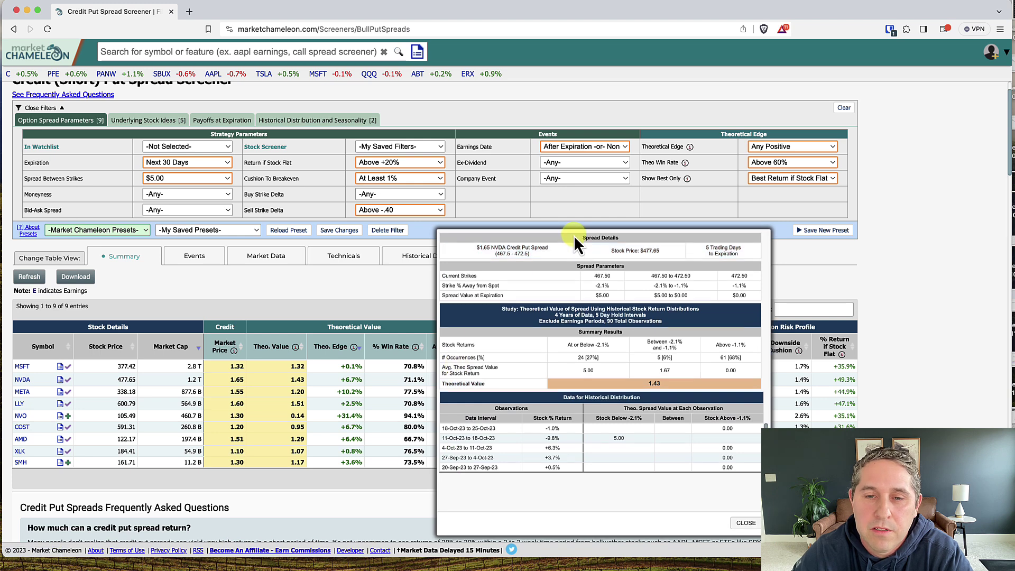
scroll(573, 236, "down", 3)
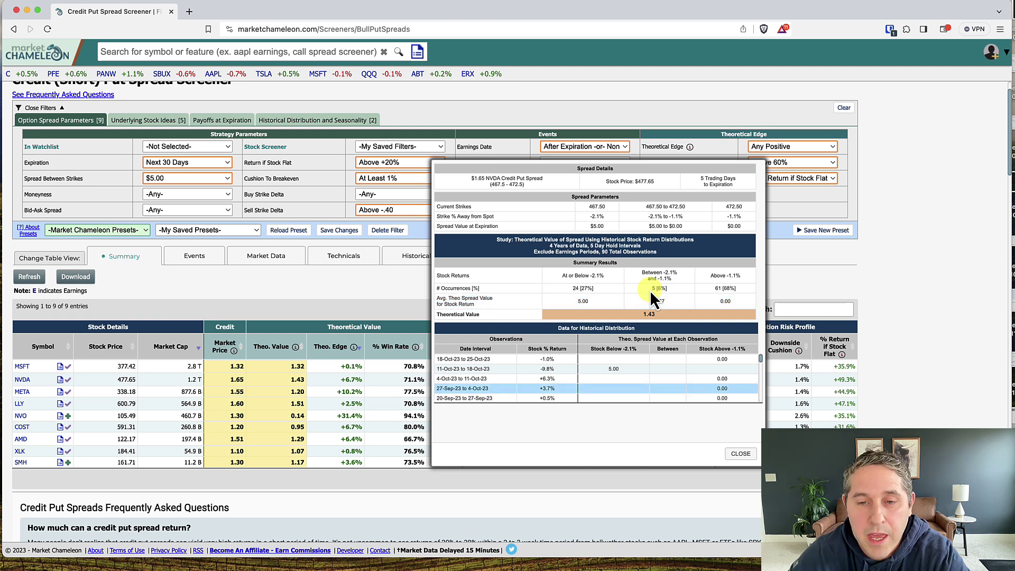
mouse_move(761, 360)
left_mouse_down()
mouse_move(760, 370)
mouse_move(759, 356)
left_mouse_up()
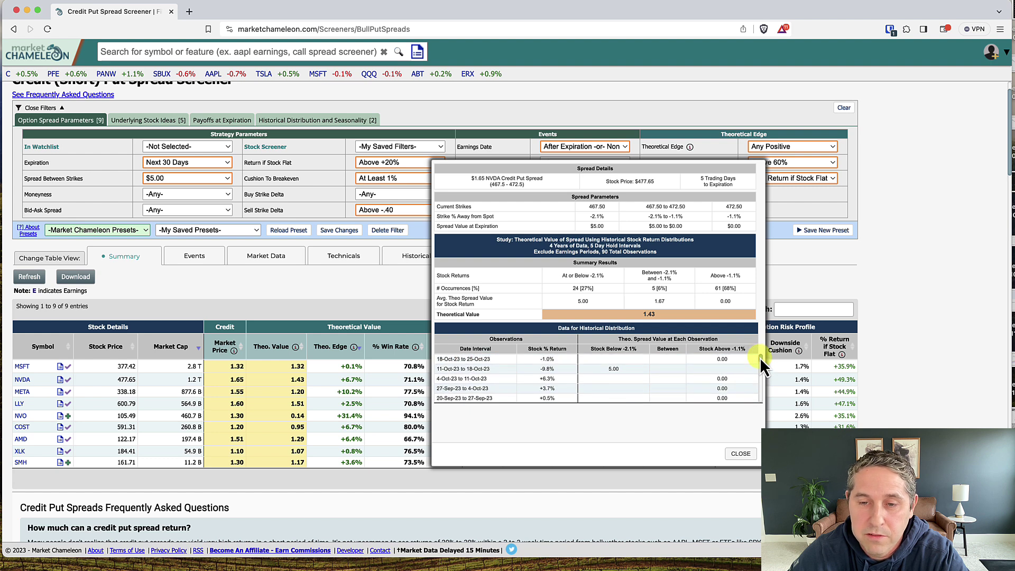
left_click_drag(763, 357, 756, 404)
key("Escape")
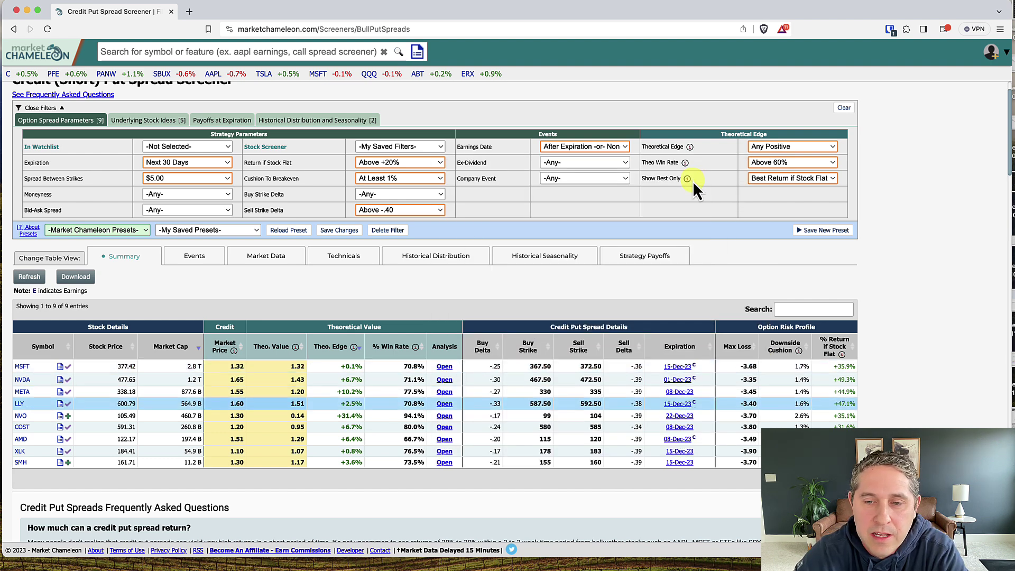
- Open the NVDA 01-Dec-23 put spread in the option chain and calculate its payout in the Options Profit Calculator
mouse_move(679, 384)
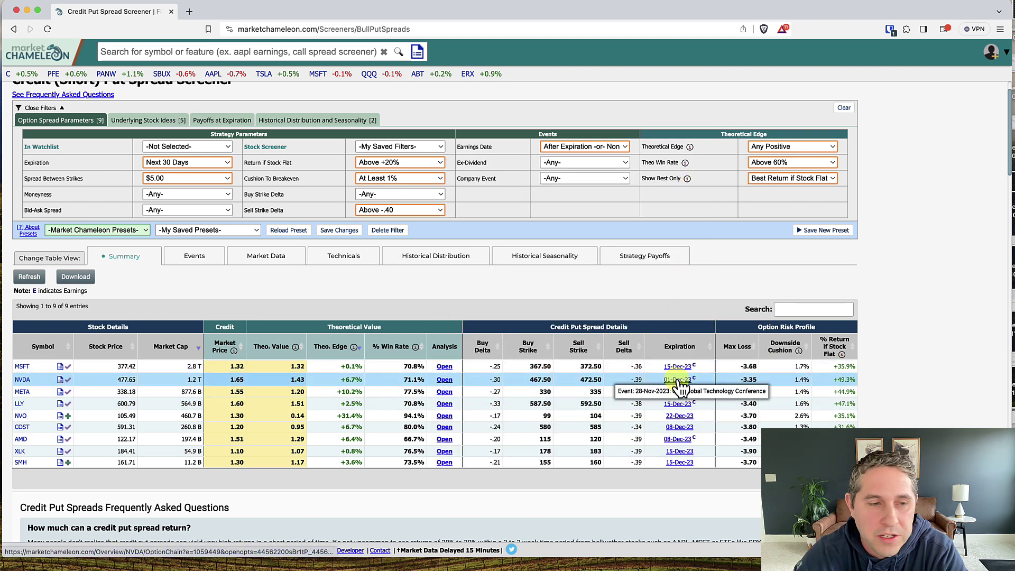
left_click(679, 383)
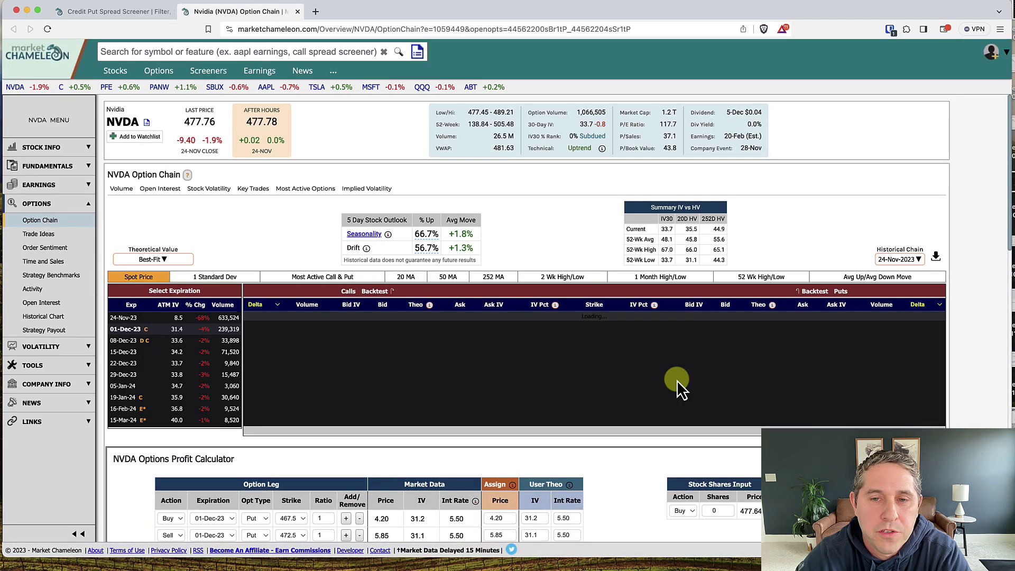
scroll(544, 249, "down", 3)
scroll(543, 246, "down", 1)
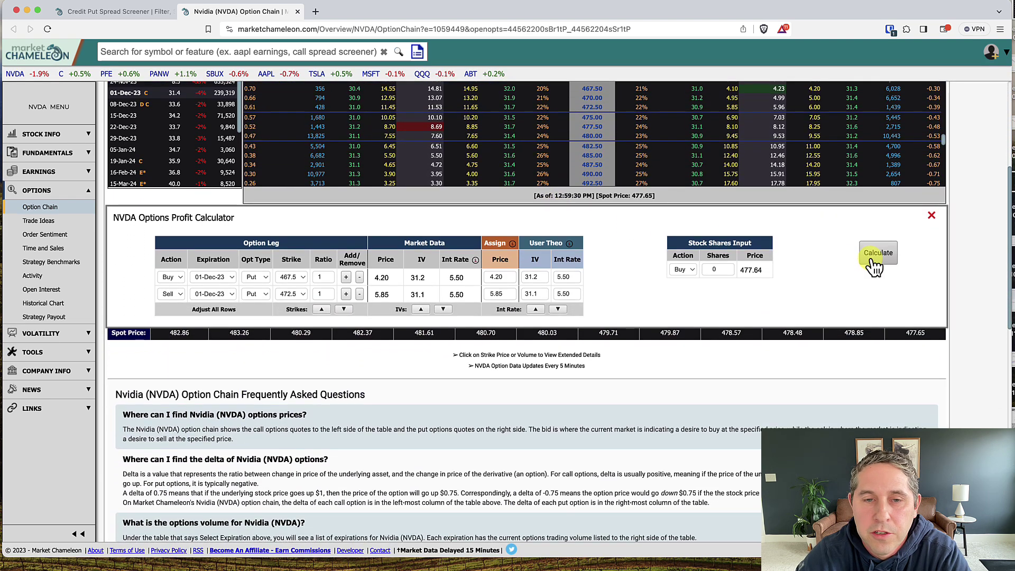
left_click(873, 262)
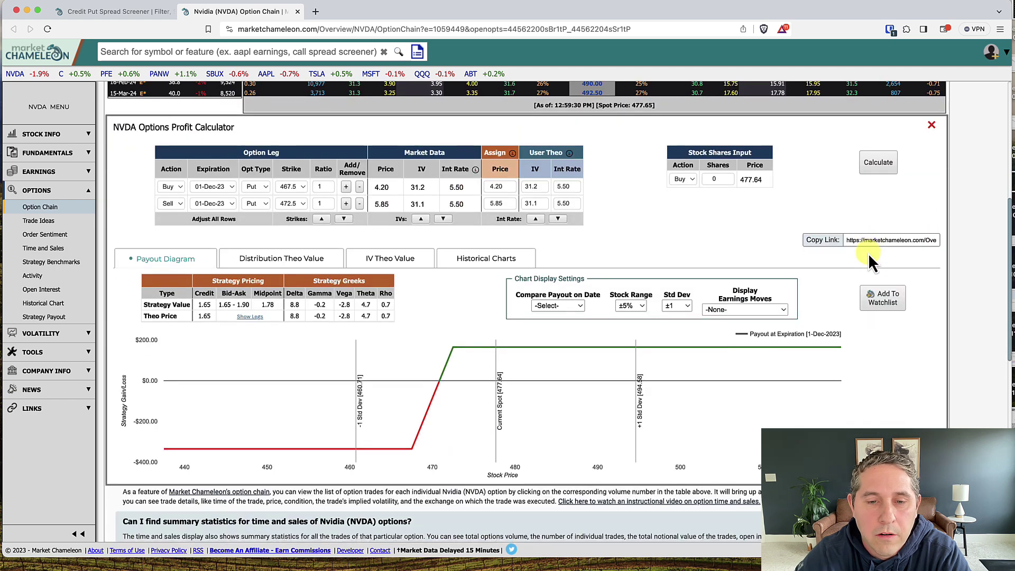
scroll(870, 256, "down", 3)
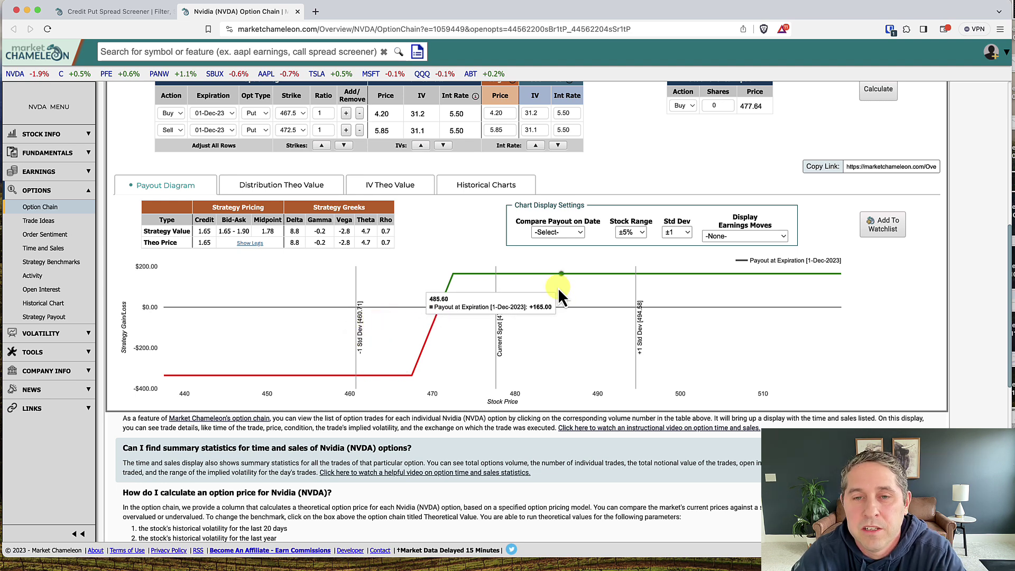
- Set the ratio of both NVDA put legs to 5 and recalculate the spread's payout
left_click(327, 111)
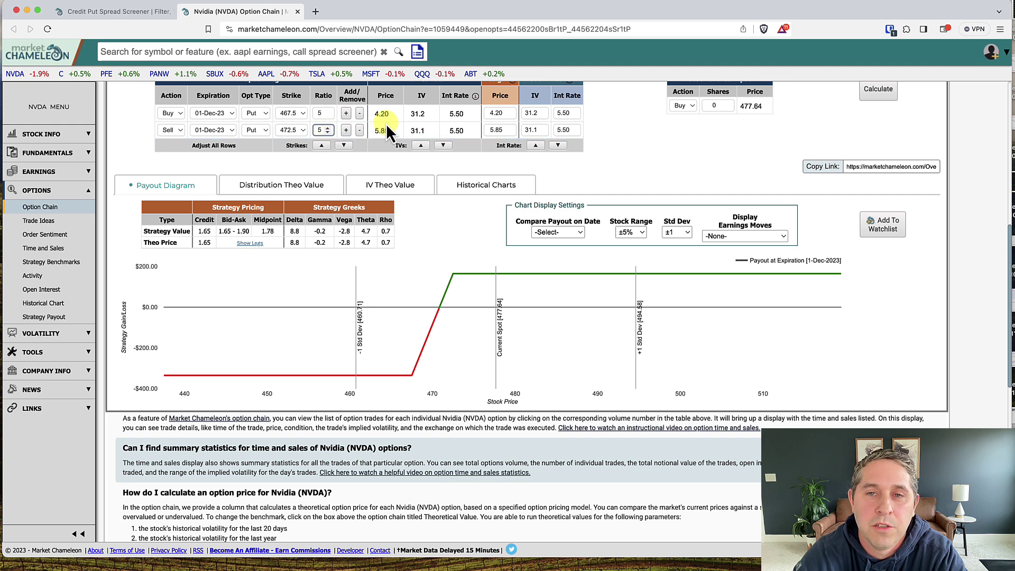
left_click(876, 90)
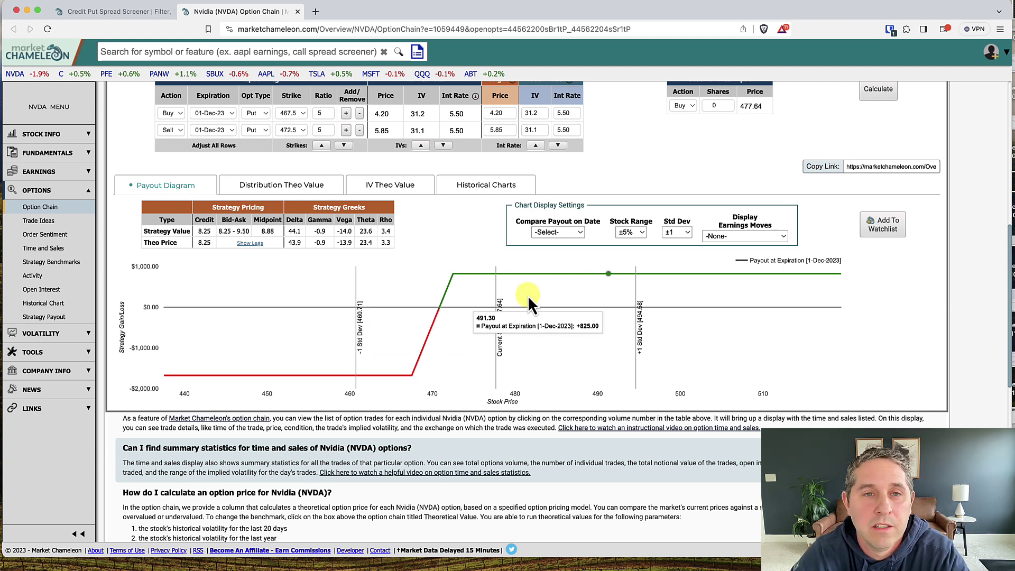
scroll(410, 196, "up", 1)
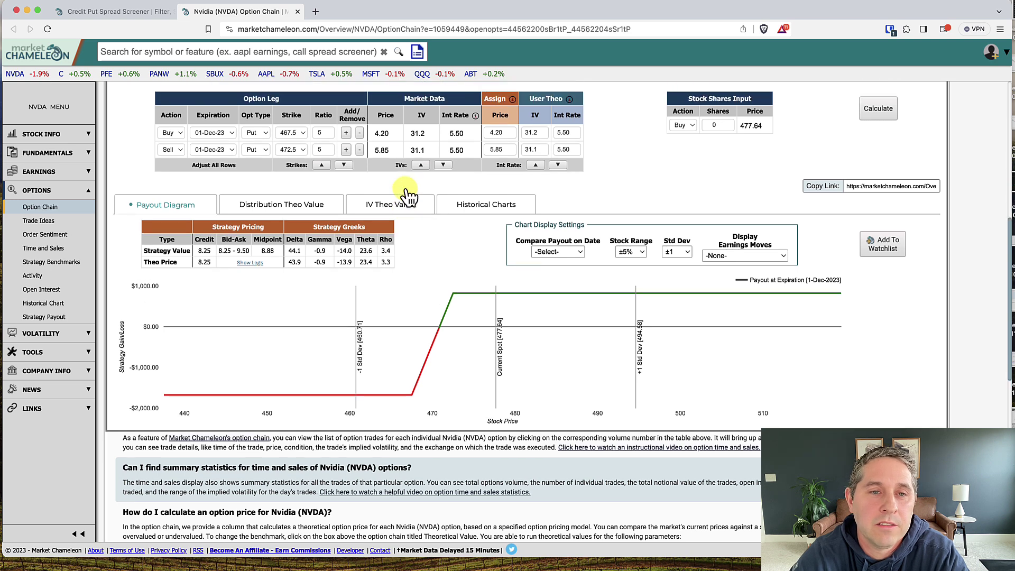